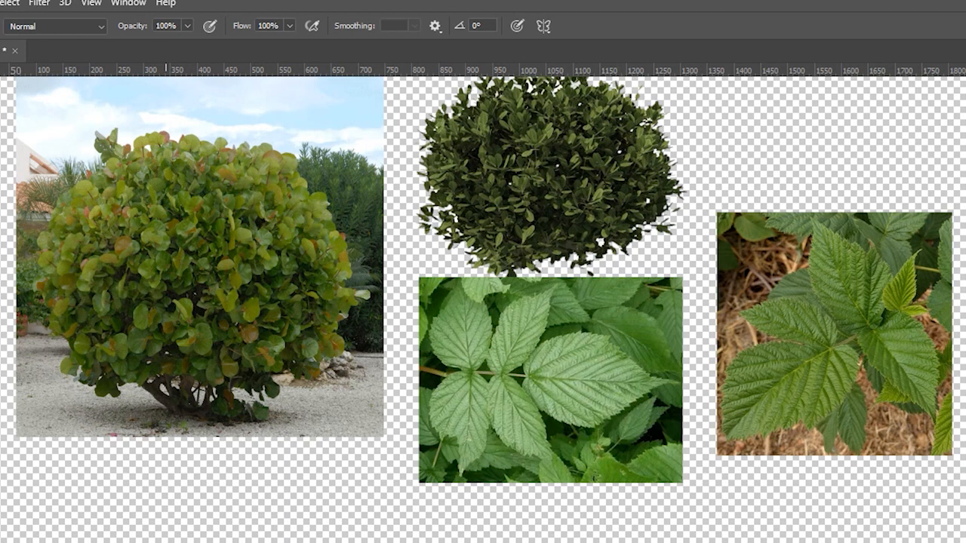
Paint the first small black leaves and the thin stem of a compound leaf sprig below the bush photo
{"action": "left_click_drag", "start_coordinate": [231, 348], "coordinate": [229, 395]}
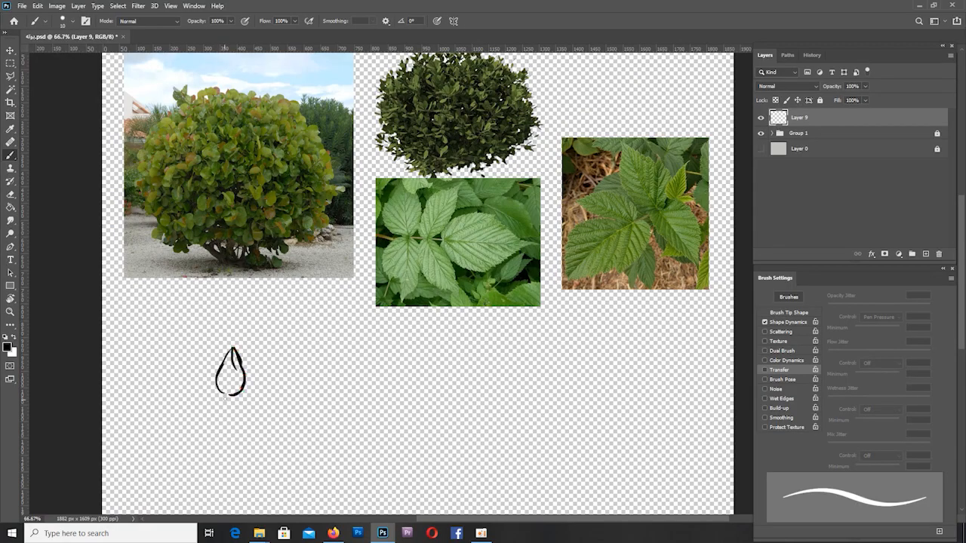
{"action": "scroll", "coordinate": [238, 379], "scroll_direction": "up", "scroll_amount": 2}
{"action": "mouse_move", "coordinate": [216, 284]}
{"action": "left_mouse_down"}
{"action": "mouse_move", "coordinate": [181, 396]}
{"action": "mouse_move", "coordinate": [223, 356]}
{"action": "mouse_move", "coordinate": [213, 397]}
{"action": "left_mouse_up"}
{"action": "key", "text": "bracketright"}
{"action": "scroll", "coordinate": [226, 355], "scroll_direction": "down", "scroll_amount": 2}
{"action": "mouse_move", "coordinate": [239, 385]}
{"action": "left_mouse_down"}
{"action": "mouse_move", "coordinate": [214, 396]}
{"action": "mouse_move", "coordinate": [247, 383]}
{"action": "left_mouse_up"}
{"action": "mouse_move", "coordinate": [246, 382]}
{"action": "left_mouse_down"}
{"action": "mouse_move", "coordinate": [263, 344]}
{"action": "mouse_move", "coordinate": [274, 345]}
{"action": "mouse_move", "coordinate": [244, 339]}
{"action": "left_mouse_up"}
{"action": "scroll", "coordinate": [242, 395], "scroll_direction": "up", "scroll_amount": 1}
{"action": "key", "text": "e"}
{"action": "right_click", "coordinate": [306, 289]}
{"action": "key", "text": "Return"}
{"action": "key", "text": "b"}
Paint and fill the large pointed end leaf and the two lower small leaves of the black sprig
{"action": "mouse_move", "coordinate": [281, 378]}
{"action": "left_mouse_down"}
{"action": "mouse_move", "coordinate": [403, 370]}
{"action": "mouse_move", "coordinate": [274, 382]}
{"action": "left_mouse_up"}
{"action": "key", "text": "bracketright"}
{"action": "mouse_move", "coordinate": [321, 349]}
{"action": "left_mouse_down"}
{"action": "mouse_move", "coordinate": [291, 390]}
{"action": "mouse_move", "coordinate": [320, 361]}
{"action": "mouse_move", "coordinate": [364, 374]}
{"action": "left_mouse_up"}
{"action": "mouse_move", "coordinate": [258, 380]}
{"action": "left_mouse_down"}
{"action": "mouse_move", "coordinate": [252, 406]}
{"action": "mouse_move", "coordinate": [267, 447]}
{"action": "left_mouse_up"}
{"action": "mouse_move", "coordinate": [263, 380]}
{"action": "left_mouse_down"}
{"action": "mouse_move", "coordinate": [273, 432]}
{"action": "mouse_move", "coordinate": [263, 401]}
{"action": "mouse_move", "coordinate": [268, 419]}
{"action": "left_mouse_up"}
{"action": "left_click_drag", "start_coordinate": [206, 386], "coordinate": [230, 446]}
{"action": "key", "text": "bracketright"}
{"action": "left_click_drag", "start_coordinate": [214, 400], "coordinate": [219, 421]}
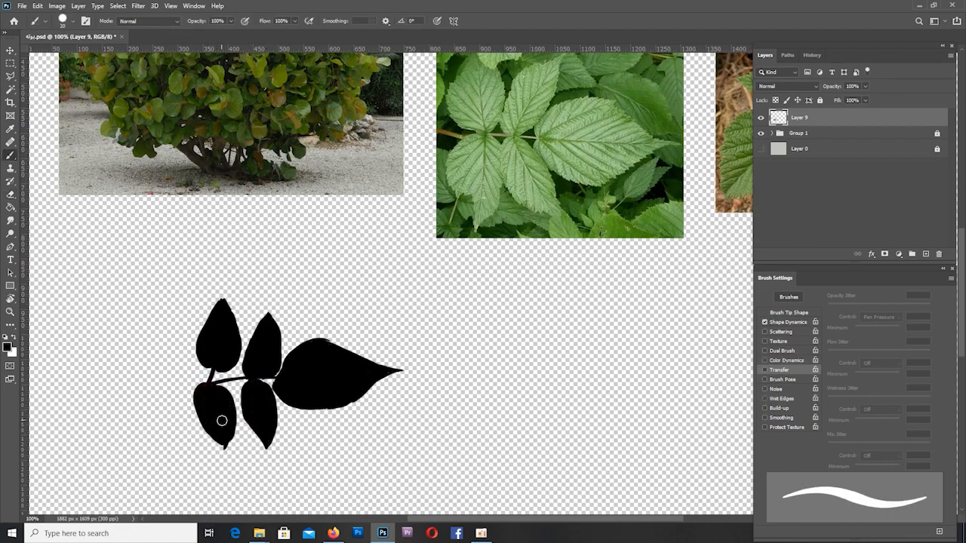
Clean up the leaf outlines with the Eraser, trimming the large leaf's sides and tip
{"action": "key", "text": "e"}
{"action": "scroll", "coordinate": [242, 378], "scroll_direction": "up", "scroll_amount": 1}
{"action": "left_click_drag", "start_coordinate": [325, 277], "coordinate": [368, 198]}
{"action": "key", "text": "r"}
{"action": "left_click_drag", "start_coordinate": [532, 224], "coordinate": [433, 263]}
{"action": "key", "text": "e"}
{"action": "left_click_drag", "start_coordinate": [569, 337], "coordinate": [566, 269]}
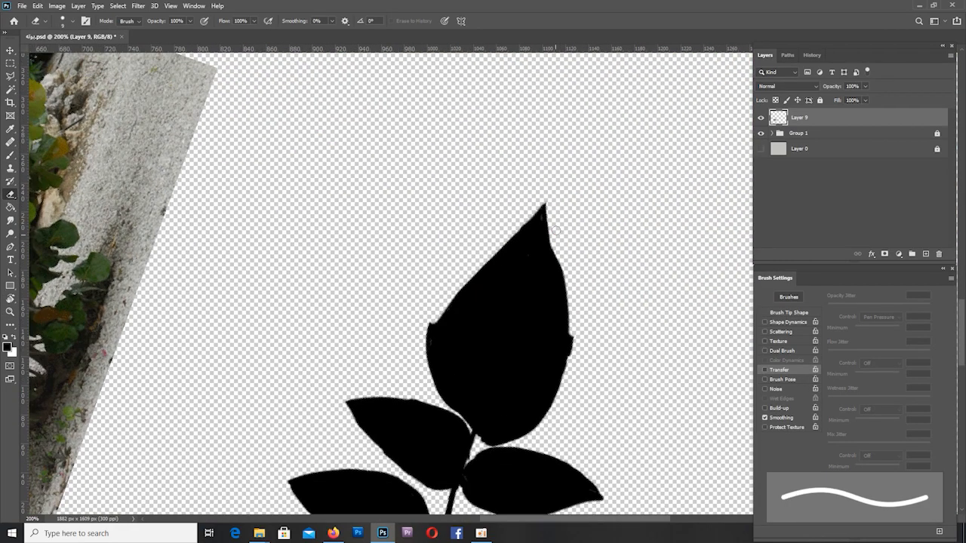
{"action": "key", "text": "z"}
{"action": "left_click", "coordinate": [436, 416]}
{"action": "key", "text": "e"}
{"action": "left_click_drag", "start_coordinate": [387, 299], "coordinate": [434, 217]}
{"action": "key", "text": "Escape"}
Select the leaf sprig with a rectangular marquee and define it as a brush preset named Bush_test
{"action": "key", "text": "z"}
{"action": "left_click", "coordinate": [504, 339], "text": "alt"}
{"action": "left_click", "coordinate": [504, 339], "text": "alt"}
{"action": "key", "text": "m"}
{"action": "left_click_drag", "start_coordinate": [161, 316], "coordinate": [303, 425]}
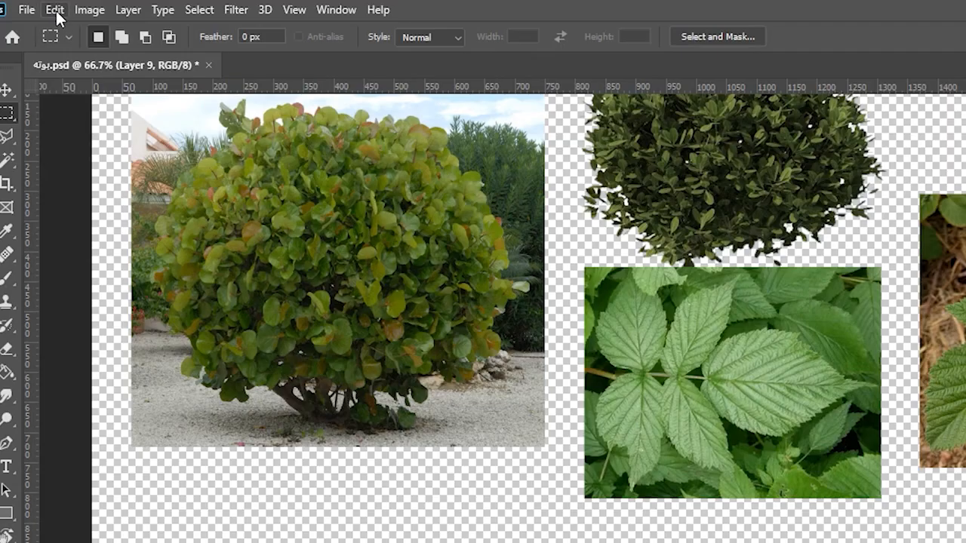
{"action": "left_click", "coordinate": [38, 7]}
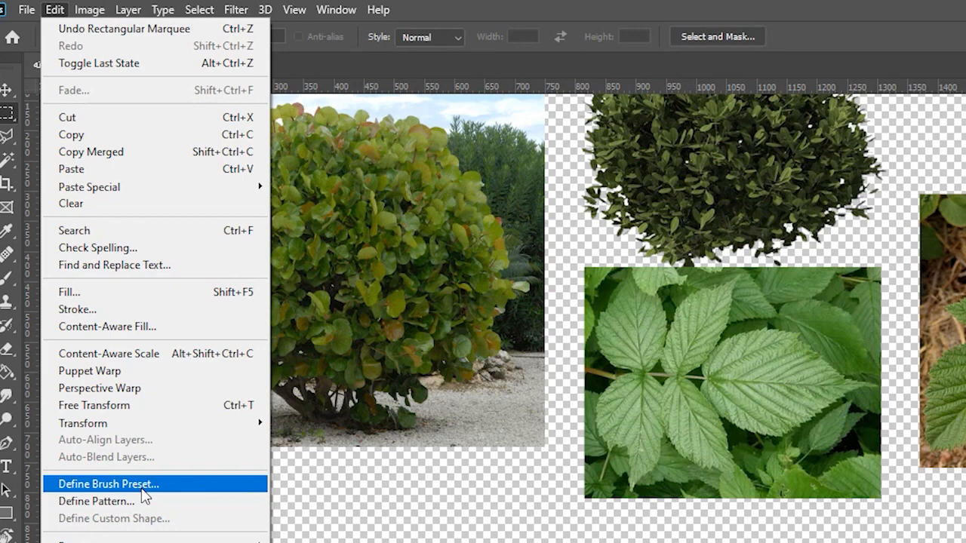
{"action": "left_click", "coordinate": [113, 484]}
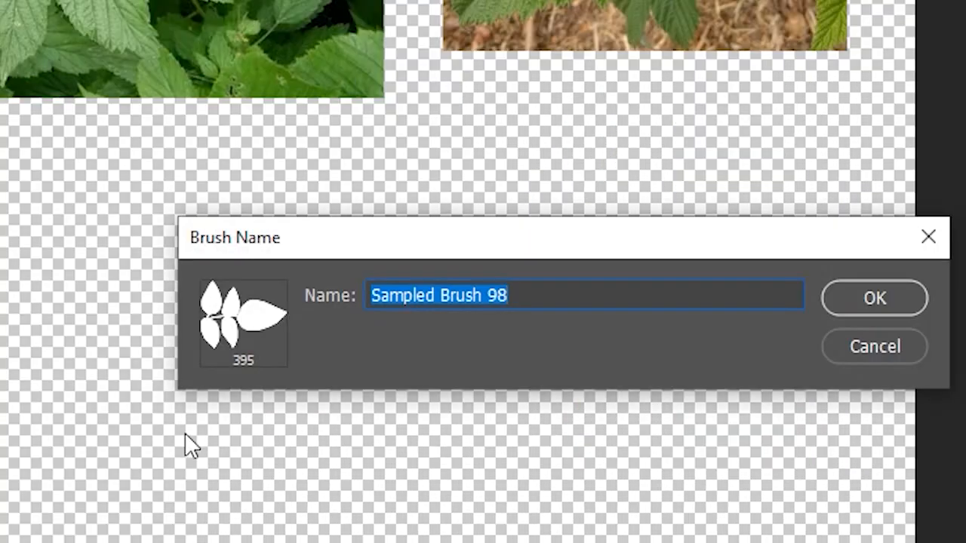
{"action": "key", "text": "BackSpace"}
{"action": "type", "text": "Bush_"}
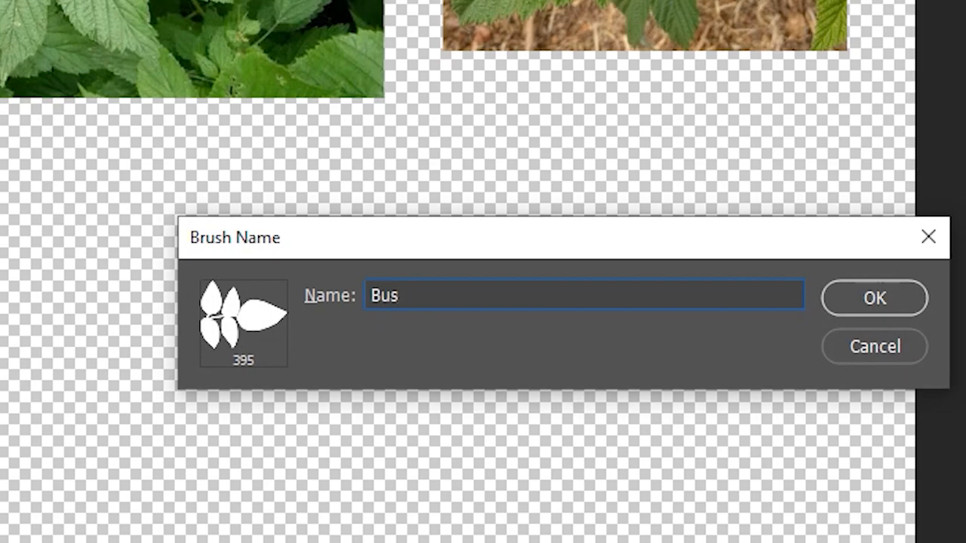
{"action": "type", "text": "test"}
{"action": "key", "text": "Return"}
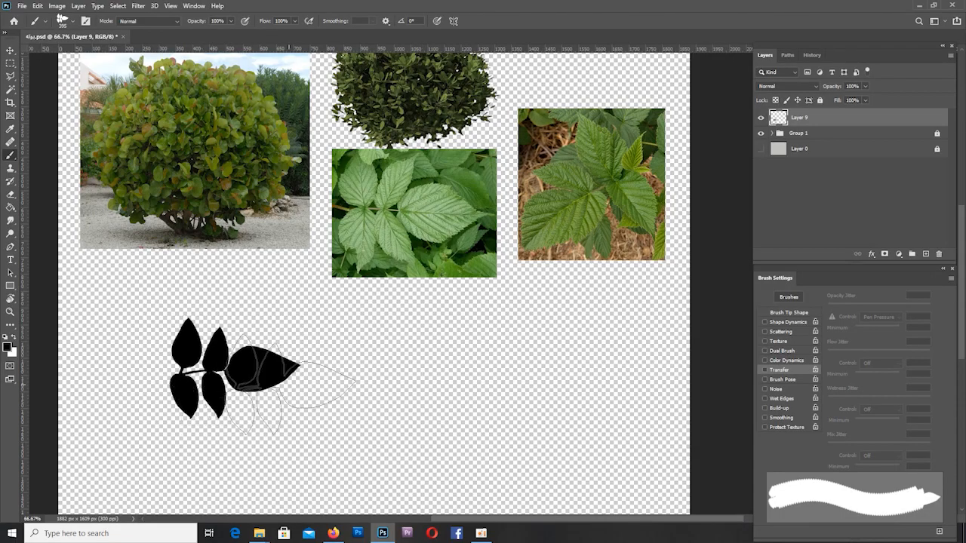
Hide the sprig layer and try the new leaf brush at 175 px with a stroke on a new layer
{"action": "left_click", "coordinate": [761, 117]}
{"action": "left_click", "coordinate": [926, 254]}
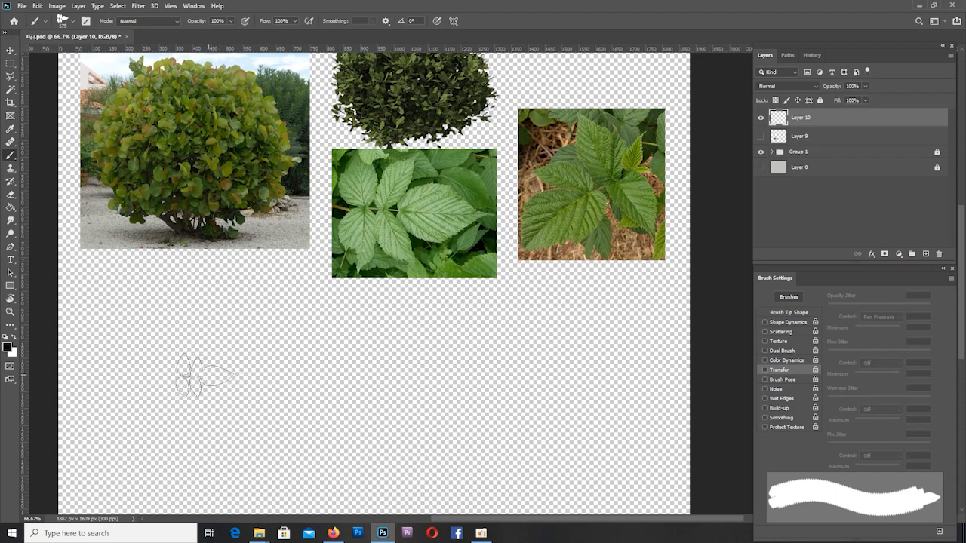
{"action": "left_click_drag", "start_coordinate": [171, 373], "coordinate": [360, 349]}
{"action": "key", "text": "ctrl+z"}
Set the leaf brush tip's spacing to 114% and test it with a horizontal stroke, undoing the stroke
{"action": "left_click", "coordinate": [789, 312]}
{"action": "left_click_drag", "start_coordinate": [832, 450], "coordinate": [860, 450]}
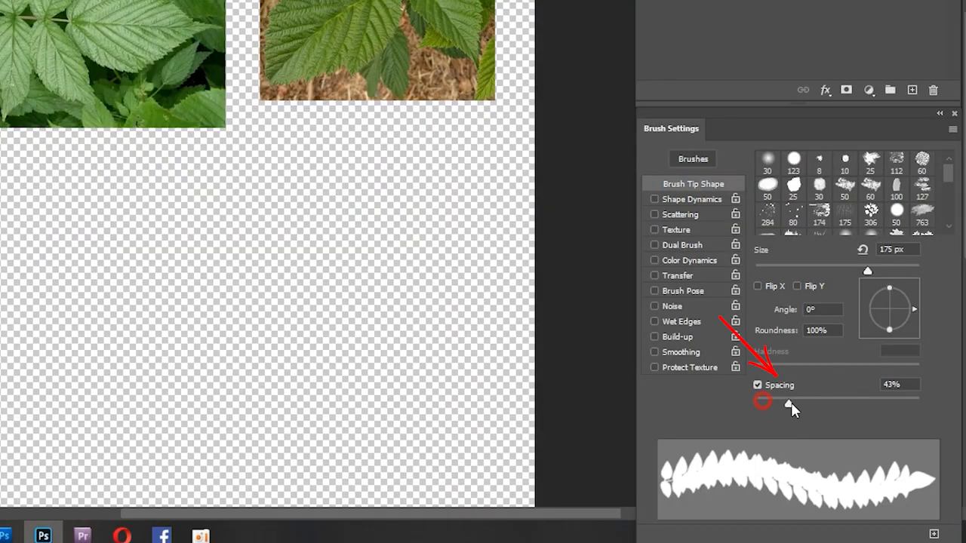
{"action": "left_click_drag", "start_coordinate": [808, 406], "coordinate": [843, 406]}
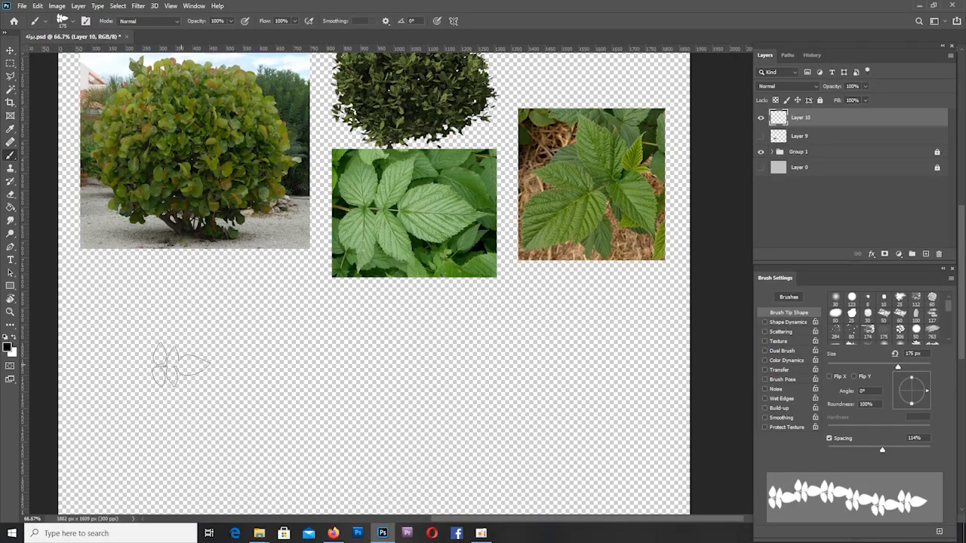
{"action": "left_click_drag", "start_coordinate": [162, 366], "coordinate": [431, 366]}
{"action": "key", "text": "ctrl+z"}
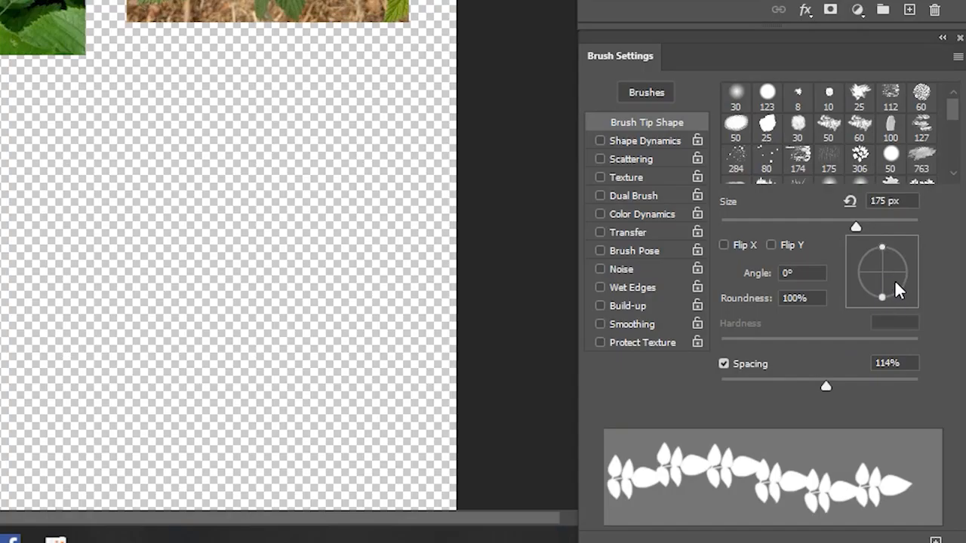
Rotate the leaf brush tip to 68°, check it with a temporary test stroke, and set the spacing to 96%
{"action": "mouse_move", "coordinate": [884, 297]}
{"action": "left_mouse_down"}
{"action": "mouse_move", "coordinate": [914, 268]}
{"action": "mouse_move", "coordinate": [895, 240]}
{"action": "left_mouse_up"}
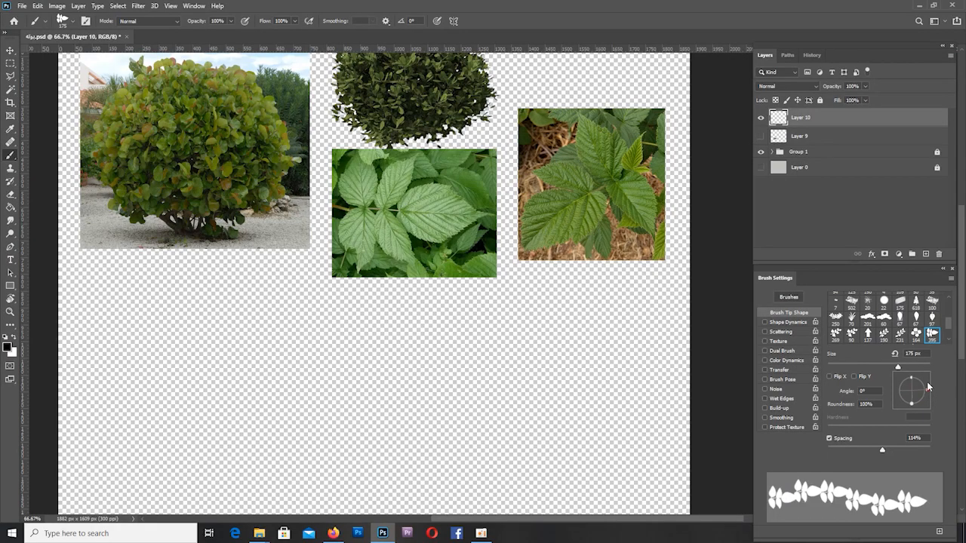
{"action": "left_click_drag", "start_coordinate": [927, 386], "coordinate": [919, 372]}
{"action": "left_click_drag", "start_coordinate": [143, 348], "coordinate": [355, 342]}
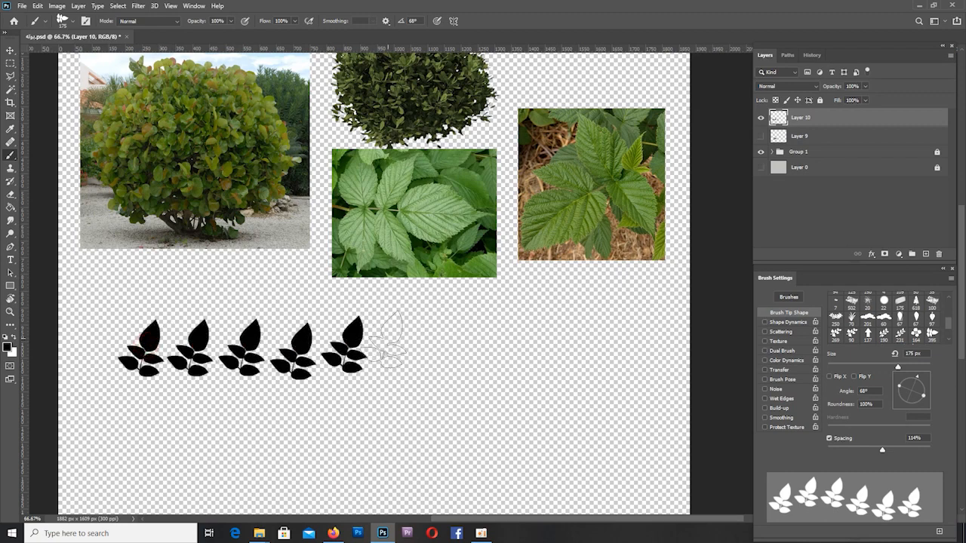
{"action": "key", "text": "ctrl+z"}
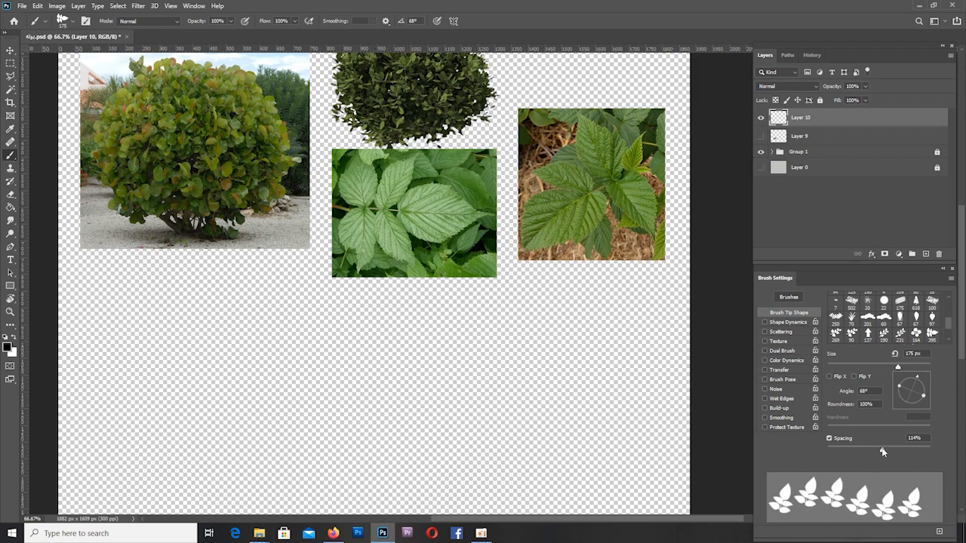
{"action": "left_click_drag", "start_coordinate": [881, 449], "coordinate": [876, 450]}
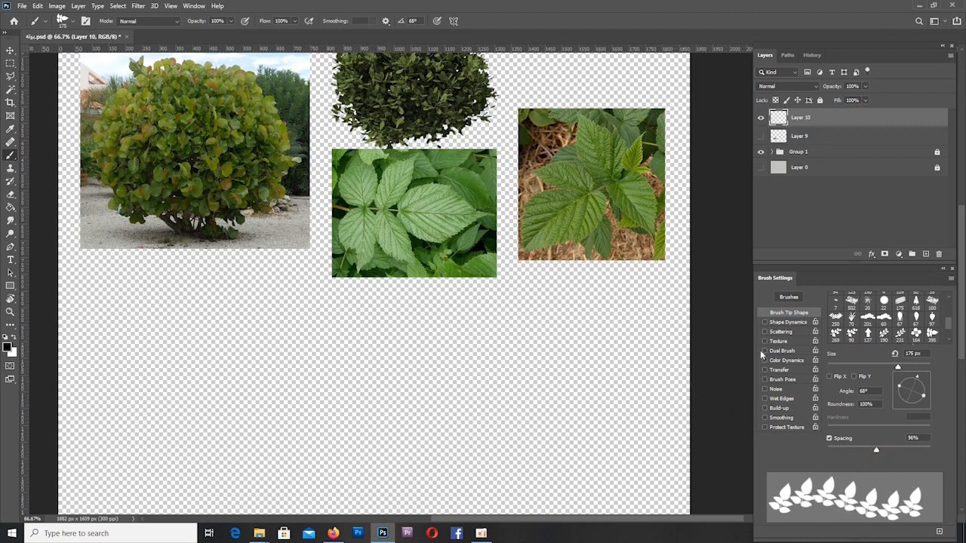
Enable Shape Dynamics with the size controlled by Pen Pressure and test it with a stroke on the empty canvas
{"action": "left_click", "coordinate": [798, 323]}
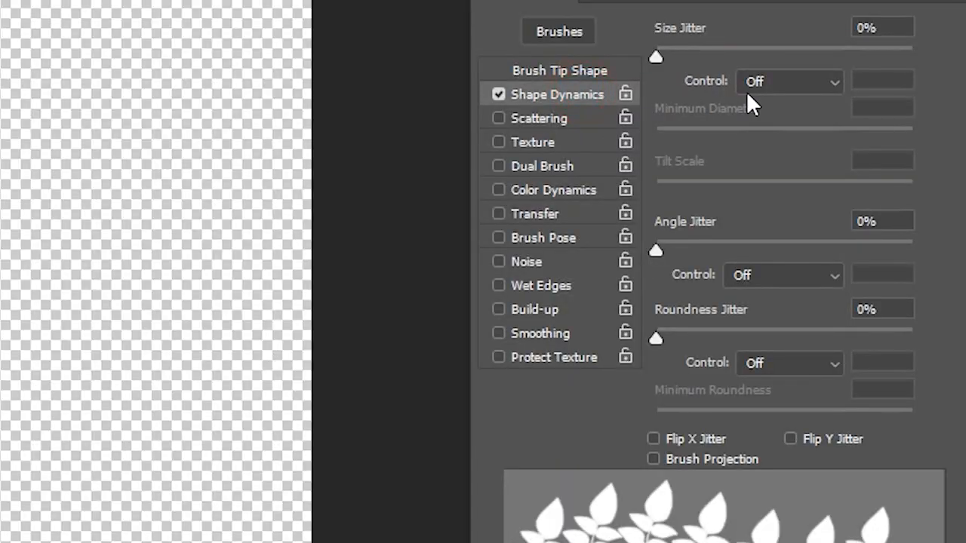
{"action": "left_click", "coordinate": [799, 79]}
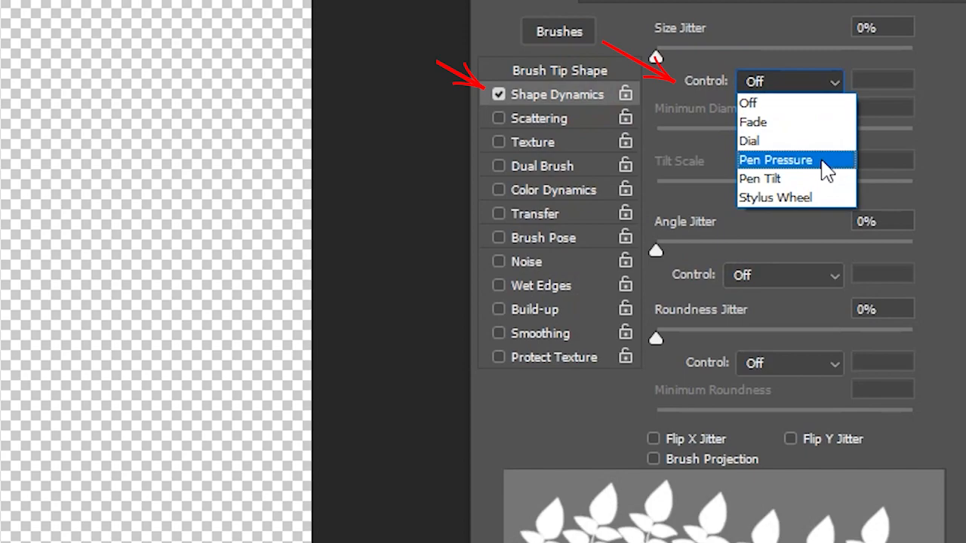
{"action": "left_click", "coordinate": [822, 162]}
{"action": "left_click_drag", "start_coordinate": [162, 355], "coordinate": [537, 348]}
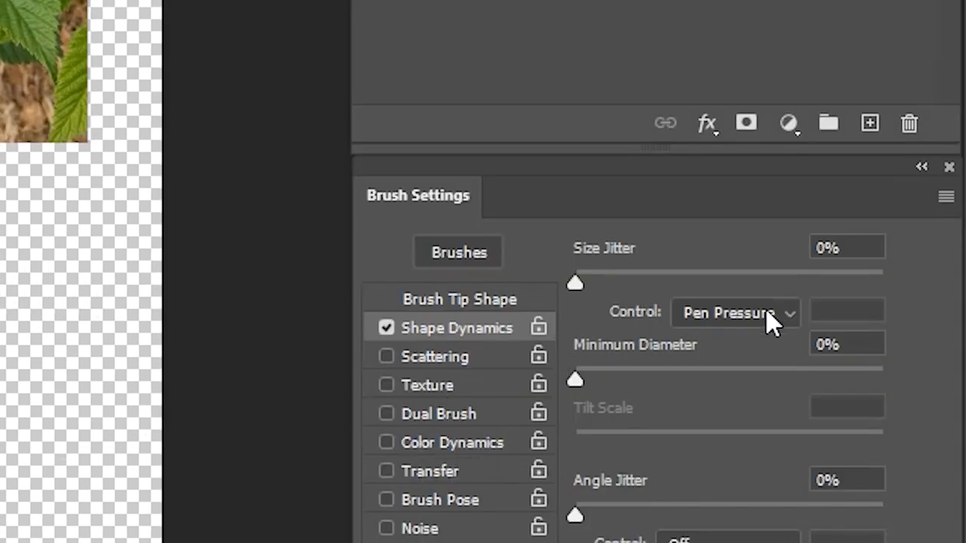
Set the size jitter to 22% and the minimum diameter to 40%, trying the brush with temporary strokes
{"action": "left_click_drag", "start_coordinate": [604, 289], "coordinate": [644, 286]}
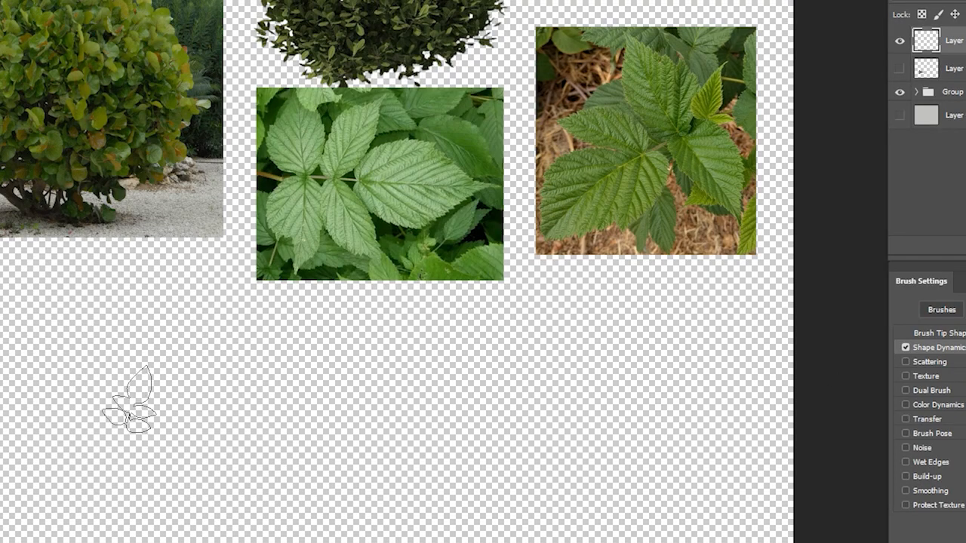
{"action": "left_click_drag", "start_coordinate": [114, 390], "coordinate": [573, 380]}
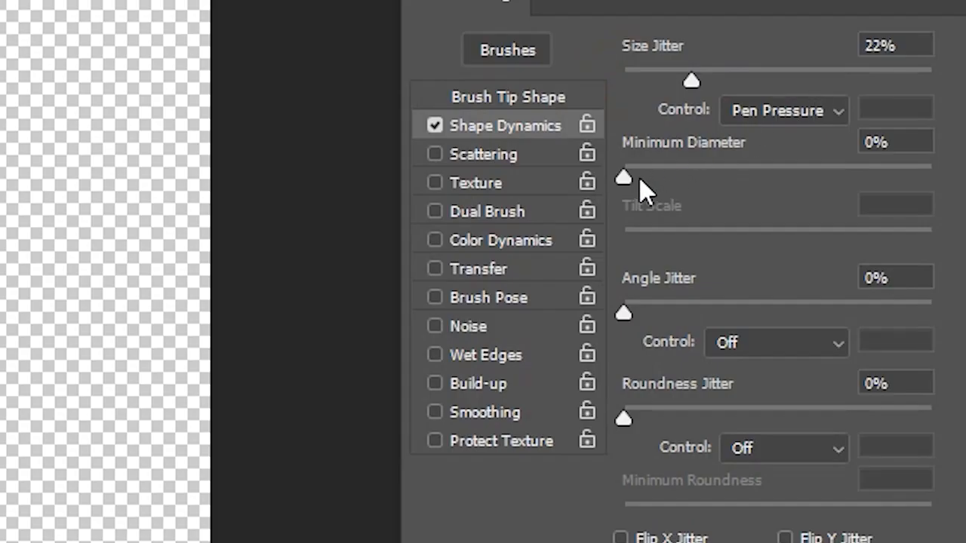
{"action": "left_click_drag", "start_coordinate": [624, 178], "coordinate": [747, 180]}
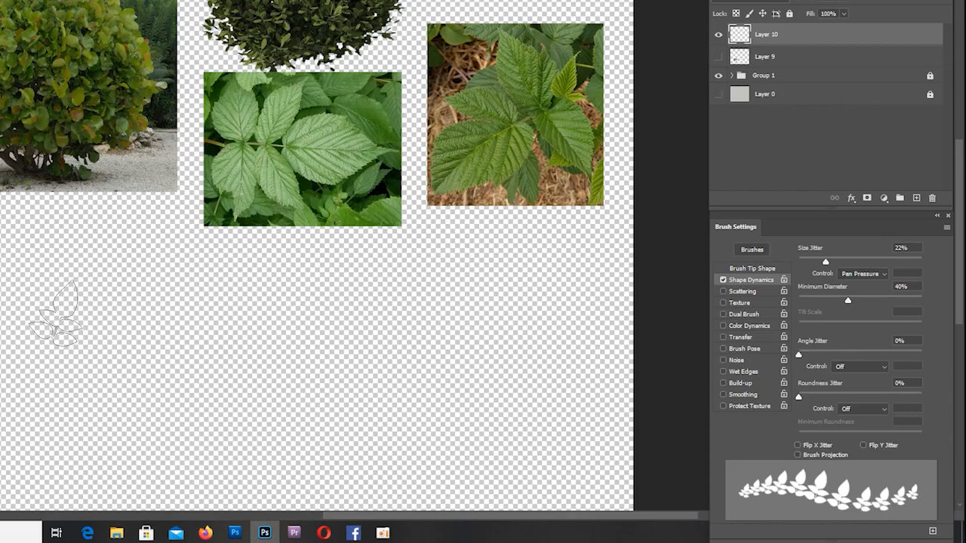
{"action": "left_click_drag", "start_coordinate": [60, 315], "coordinate": [487, 305]}
{"action": "key", "text": "ctrl+z"}
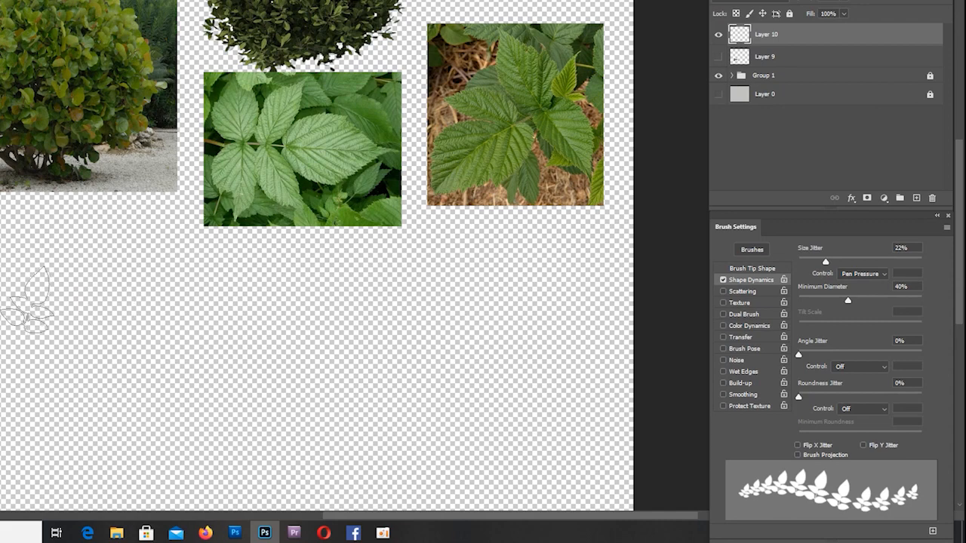
{"action": "mouse_move", "coordinate": [33, 302]}
{"action": "left_mouse_down"}
{"action": "mouse_move", "coordinate": [155, 294]}
{"action": "mouse_move", "coordinate": [345, 312]}
{"action": "mouse_move", "coordinate": [370, 305]}
{"action": "left_mouse_up"}
{"action": "key", "text": "ctrl+z"}
Set the minimum diameter to 56% with a test stroke, and set the angle jitter control to Direction
{"action": "left_click_drag", "start_coordinate": [848, 302], "coordinate": [868, 302]}
{"action": "mouse_move", "coordinate": [83, 302]}
{"action": "left_mouse_down"}
{"action": "mouse_move", "coordinate": [242, 300]}
{"action": "mouse_move", "coordinate": [382, 315]}
{"action": "left_mouse_up"}
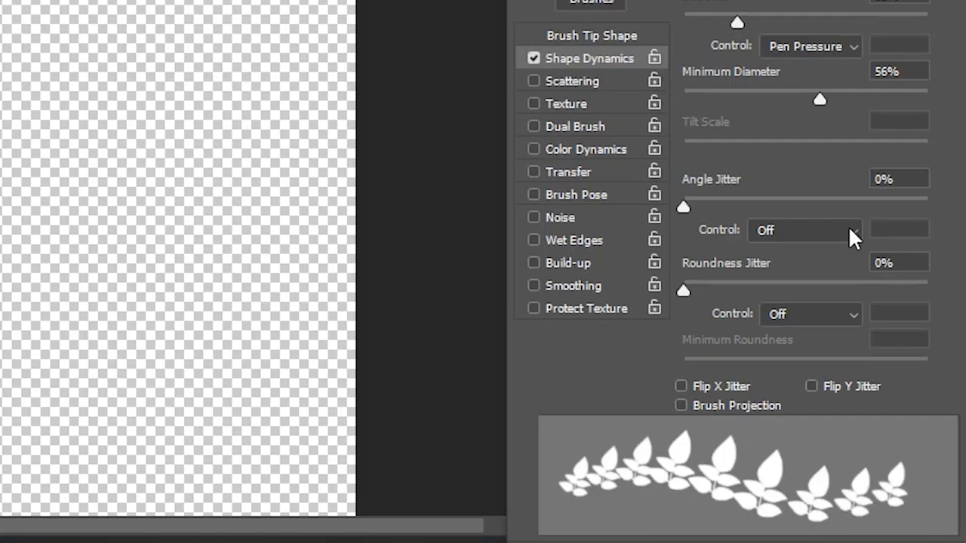
{"action": "left_click", "coordinate": [883, 368]}
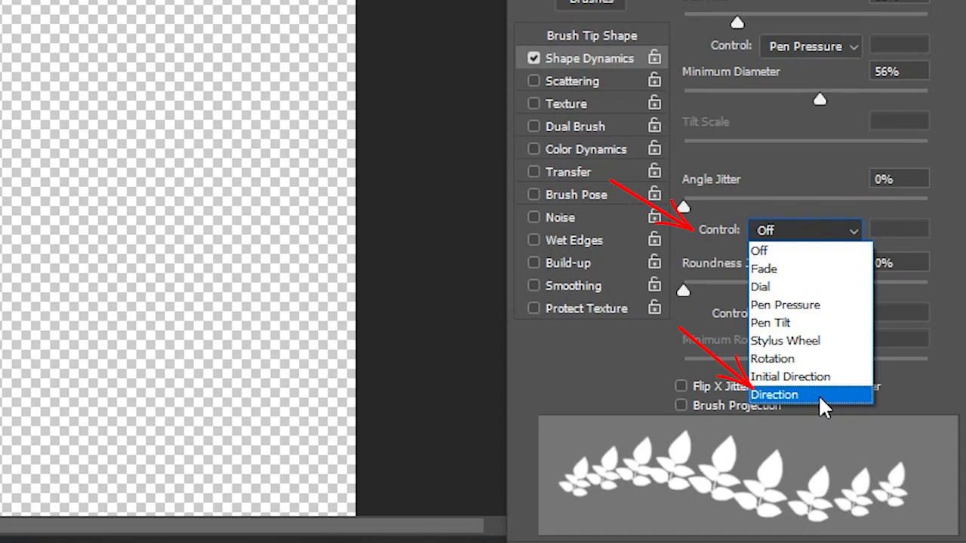
{"action": "left_click", "coordinate": [818, 394]}
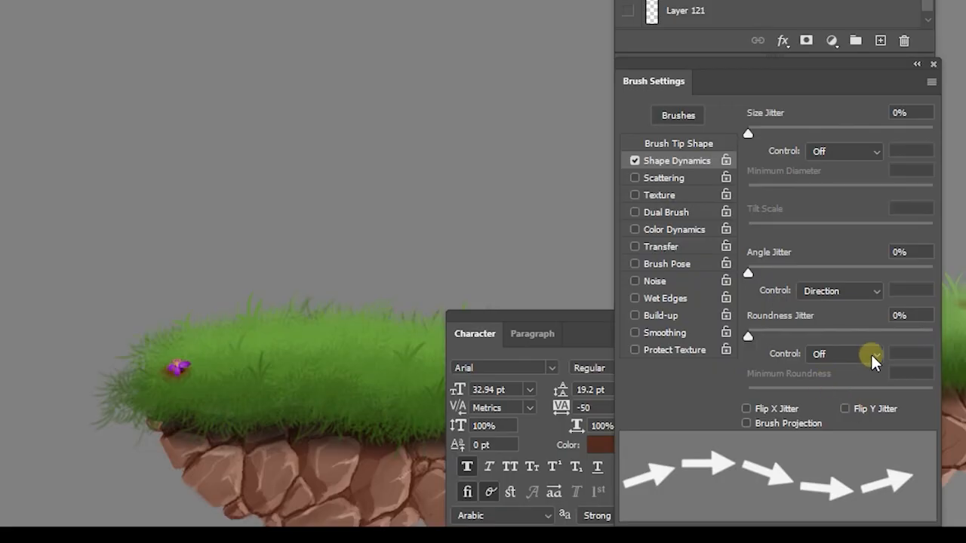
In the hill document, set the arrow brush's angle jitter control to Direction and paint a wavy stroke on the grey background
{"action": "left_click", "coordinate": [875, 290]}
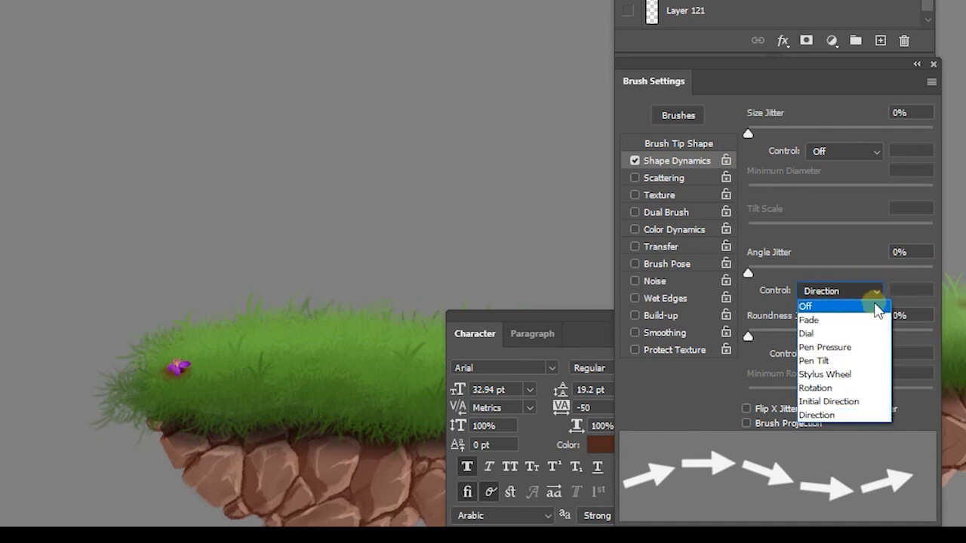
{"action": "left_click", "coordinate": [843, 415]}
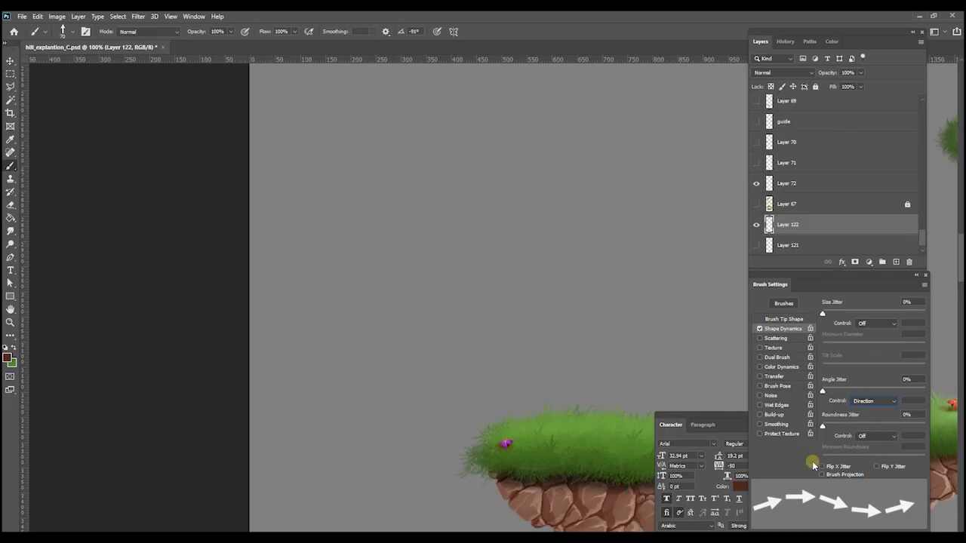
{"action": "mouse_move", "coordinate": [296, 217]}
{"action": "left_mouse_down"}
{"action": "mouse_move", "coordinate": [343, 182]}
{"action": "mouse_move", "coordinate": [383, 184]}
{"action": "mouse_move", "coordinate": [498, 212]}
{"action": "mouse_move", "coordinate": [571, 186]}
{"action": "mouse_move", "coordinate": [637, 136]}
{"action": "left_mouse_up"}
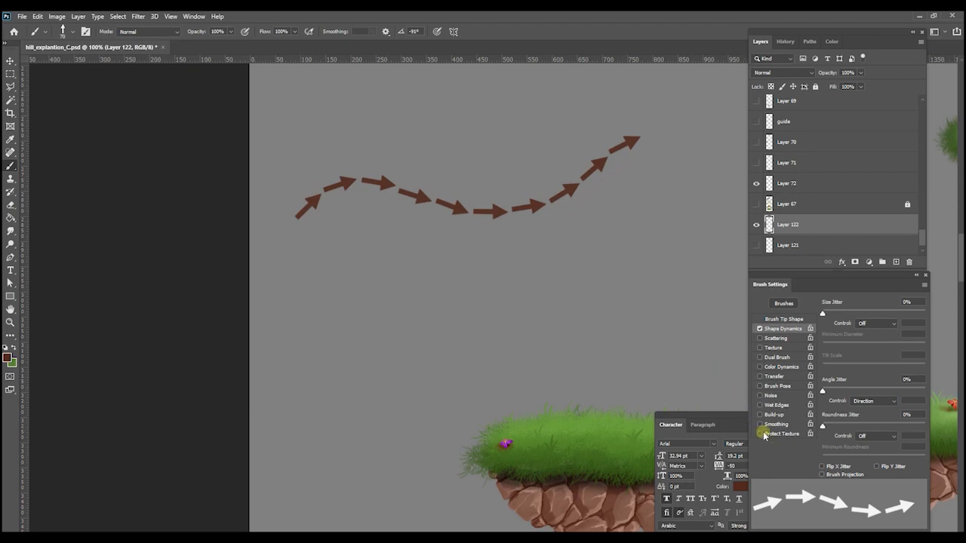
Set the arrow brush's angle jitter control to Initial Direction and paint two comparison strokes below the first one
{"action": "left_click", "coordinate": [822, 467]}
{"action": "left_click", "coordinate": [874, 400]}
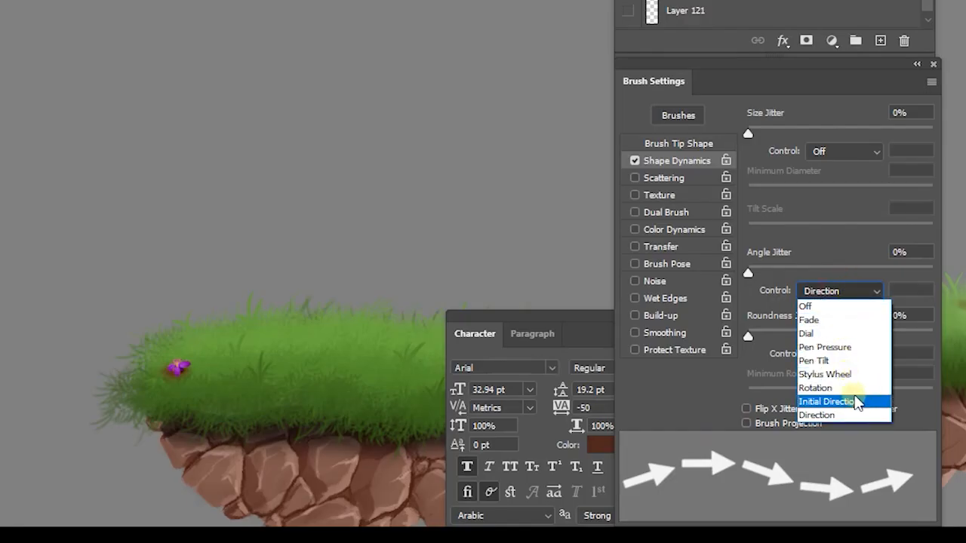
{"action": "left_click", "coordinate": [860, 404]}
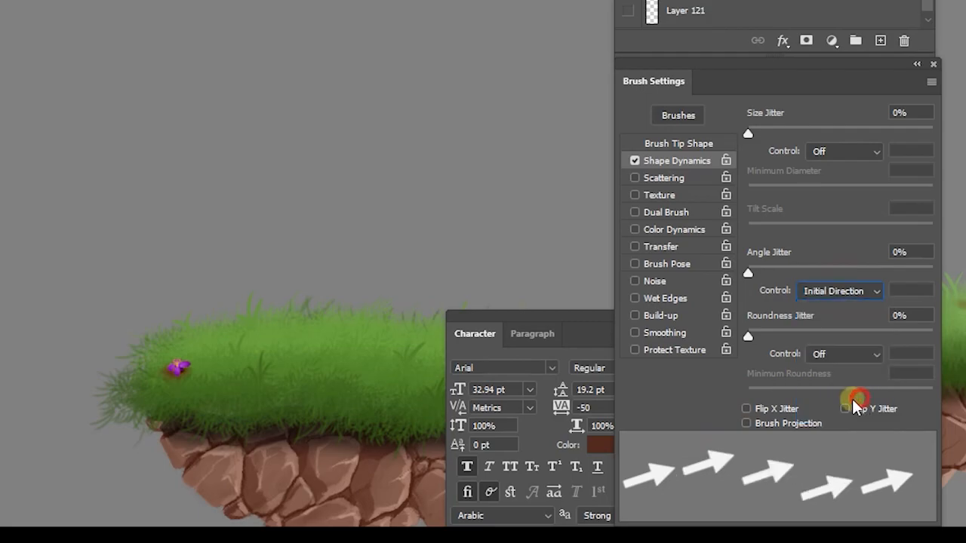
{"action": "mouse_move", "coordinate": [304, 283]}
{"action": "left_mouse_down"}
{"action": "mouse_move", "coordinate": [351, 267]}
{"action": "mouse_move", "coordinate": [511, 292]}
{"action": "mouse_move", "coordinate": [565, 277]}
{"action": "mouse_move", "coordinate": [632, 226]}
{"action": "left_mouse_up"}
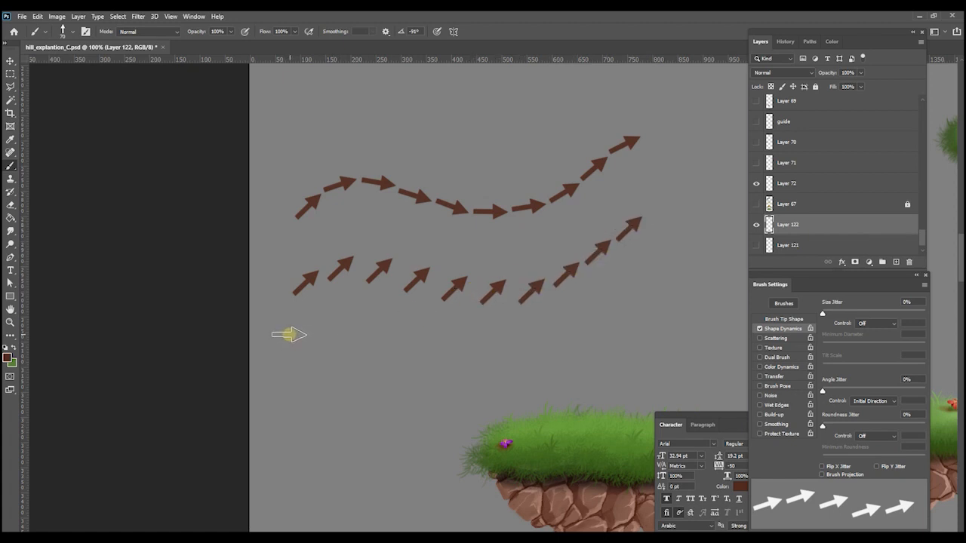
{"action": "mouse_move", "coordinate": [287, 335]}
{"action": "left_mouse_down"}
{"action": "mouse_move", "coordinate": [326, 364]}
{"action": "mouse_move", "coordinate": [468, 379]}
{"action": "mouse_move", "coordinate": [592, 363]}
{"action": "left_mouse_up"}
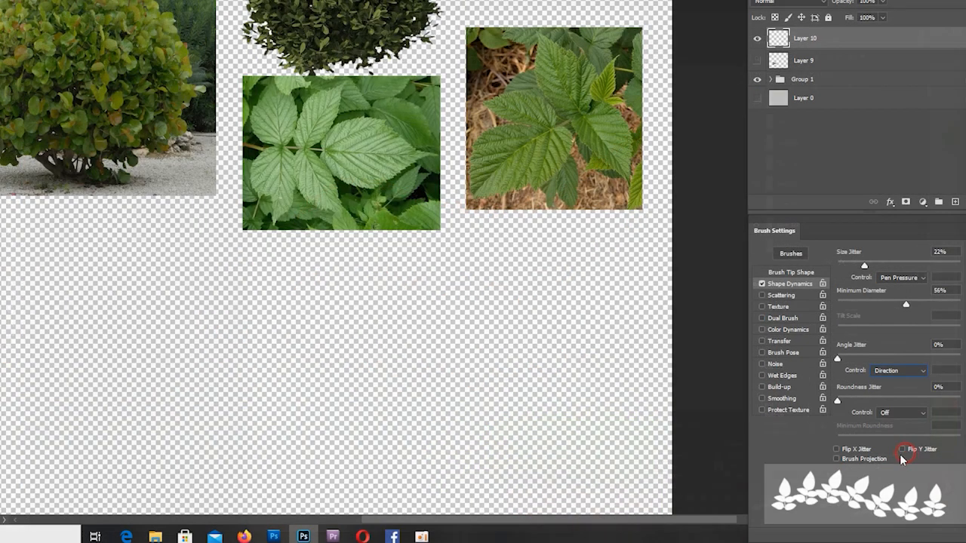
Back in the leaf document, try the direction-controlled leaf brush with a long wavy stroke and undo it
{"action": "mouse_move", "coordinate": [39, 326]}
{"action": "left_mouse_down"}
{"action": "mouse_move", "coordinate": [81, 310]}
{"action": "mouse_move", "coordinate": [147, 314]}
{"action": "mouse_move", "coordinate": [191, 354]}
{"action": "mouse_move", "coordinate": [234, 369]}
{"action": "mouse_move", "coordinate": [323, 296]}
{"action": "mouse_move", "coordinate": [426, 315]}
{"action": "mouse_move", "coordinate": [498, 352]}
{"action": "mouse_move", "coordinate": [554, 325]}
{"action": "left_mouse_up"}
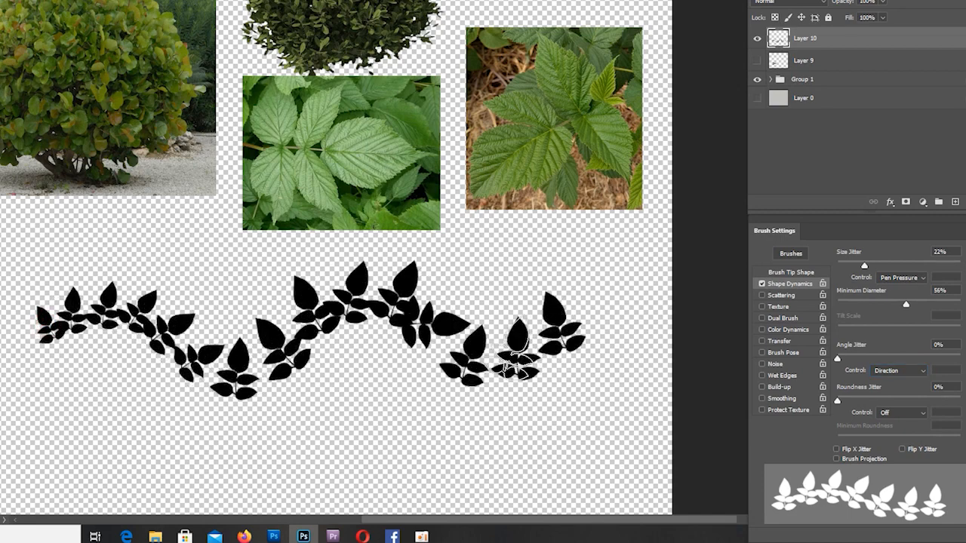
{"action": "key", "text": "ctrl+z"}
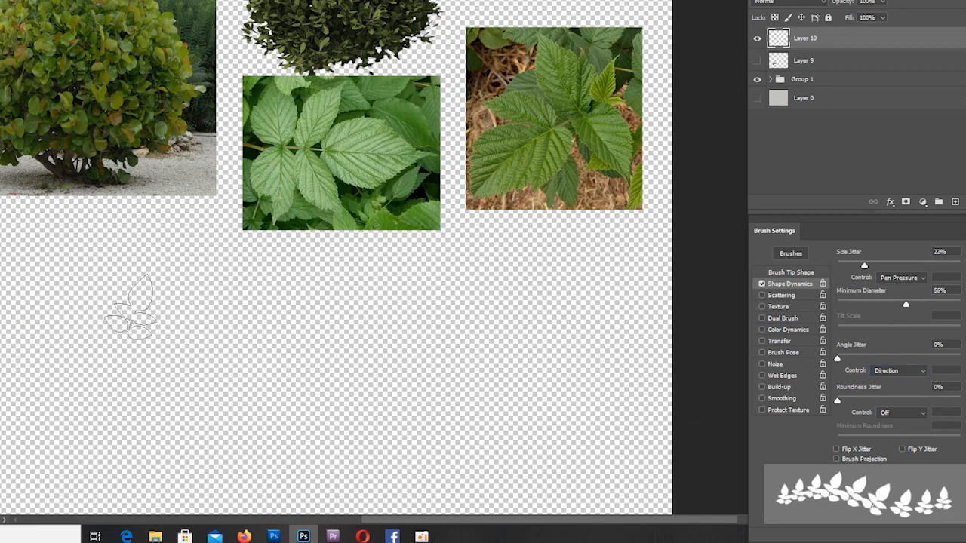
Enable Transfer for the leaf brush and compare long strokes painted without and with it in the blank area
{"action": "mouse_move", "coordinate": [111, 290]}
{"action": "left_mouse_down"}
{"action": "mouse_move", "coordinate": [129, 282]}
{"action": "mouse_move", "coordinate": [250, 306]}
{"action": "mouse_move", "coordinate": [396, 279]}
{"action": "mouse_move", "coordinate": [490, 320]}
{"action": "left_mouse_up"}
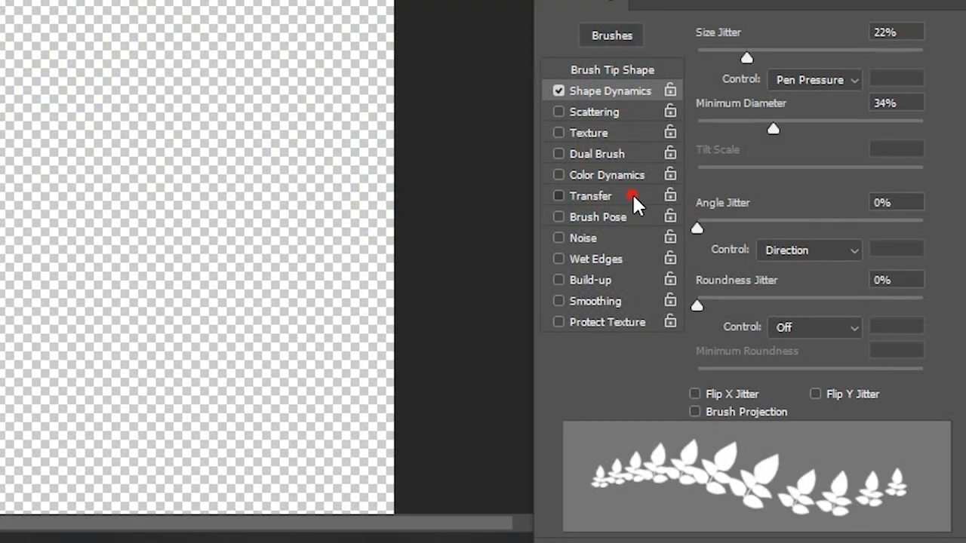
{"action": "left_click", "coordinate": [632, 196]}
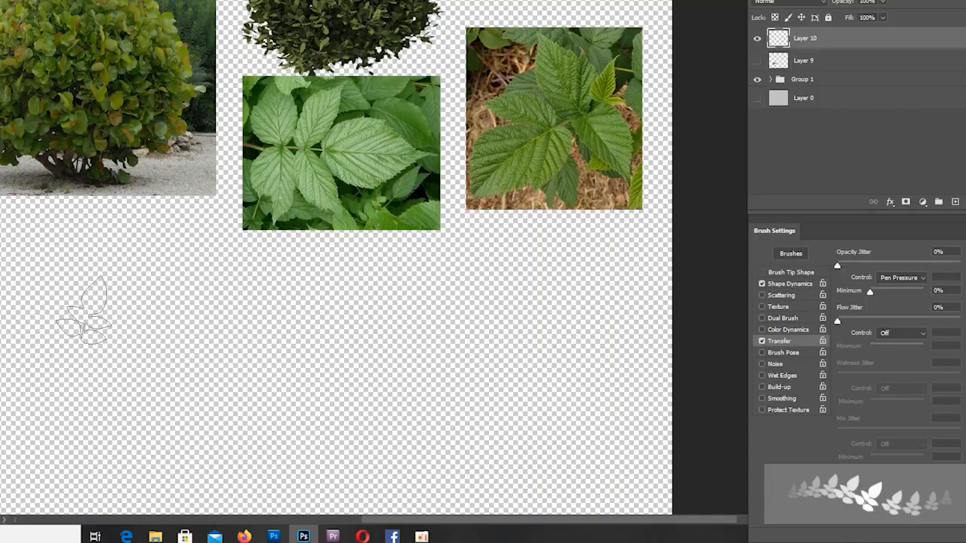
{"action": "mouse_move", "coordinate": [90, 303]}
{"action": "left_mouse_down"}
{"action": "mouse_move", "coordinate": [155, 324]}
{"action": "mouse_move", "coordinate": [301, 319]}
{"action": "mouse_move", "coordinate": [445, 332]}
{"action": "mouse_move", "coordinate": [546, 309]}
{"action": "left_mouse_up"}
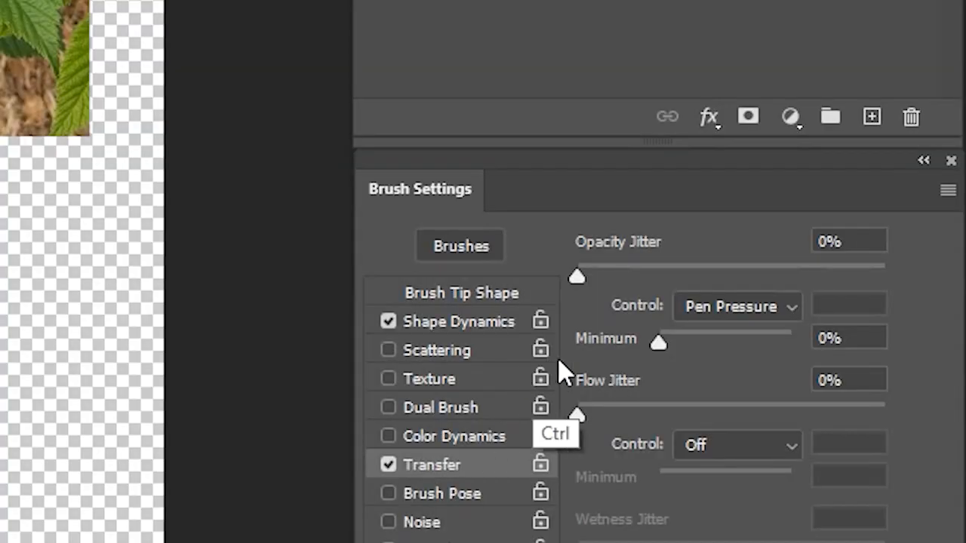
Try a Transfer opacity minimum of 41% and an opacity jitter of 20%, undoing the test stroke after each
{"action": "left_click_drag", "start_coordinate": [679, 344], "coordinate": [720, 348]}
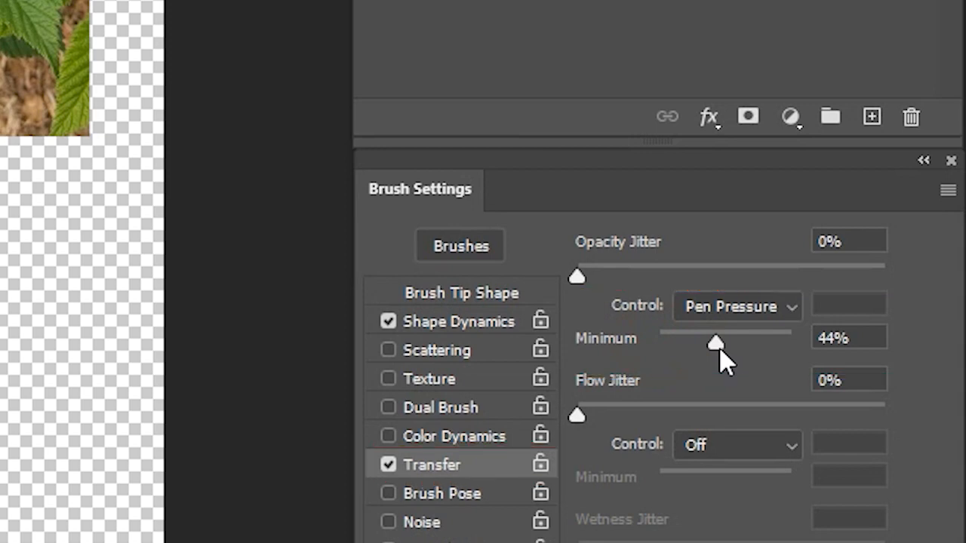
{"action": "left_click_drag", "start_coordinate": [720, 348], "coordinate": [716, 349]}
{"action": "left_click_drag", "start_coordinate": [236, 350], "coordinate": [534, 351]}
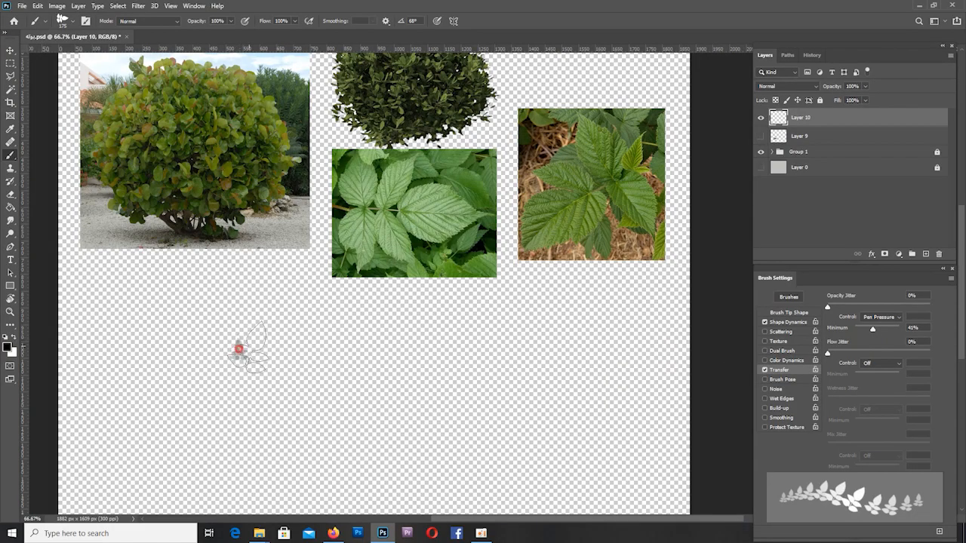
{"action": "key", "text": "ctrl+z"}
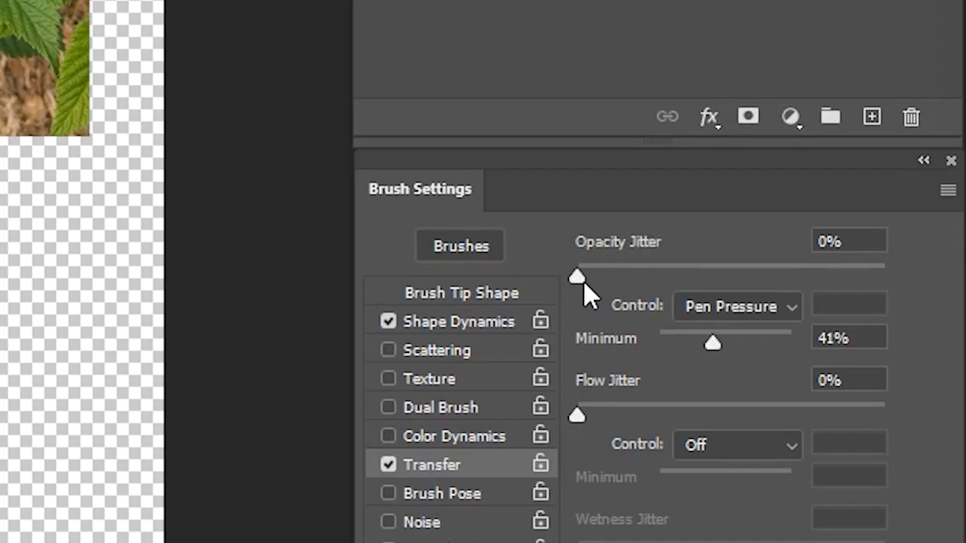
{"action": "left_click_drag", "start_coordinate": [585, 278], "coordinate": [638, 277]}
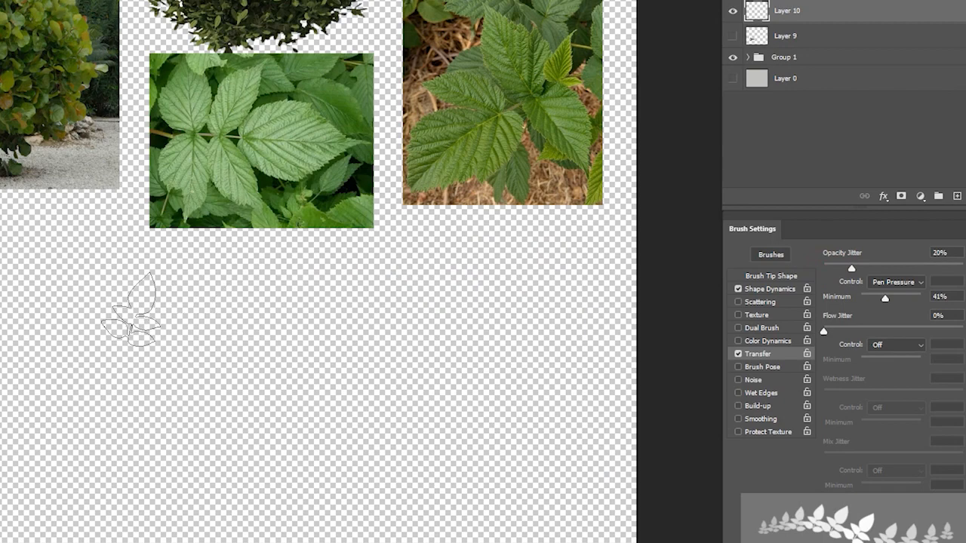
{"action": "mouse_move", "coordinate": [18, 333]}
{"action": "left_mouse_down"}
{"action": "mouse_move", "coordinate": [295, 330]}
{"action": "mouse_move", "coordinate": [276, 361]}
{"action": "mouse_move", "coordinate": [151, 401]}
{"action": "mouse_move", "coordinate": [70, 405]}
{"action": "mouse_move", "coordinate": [7, 369]}
{"action": "left_mouse_up"}
{"action": "key", "text": "ctrl+z"}
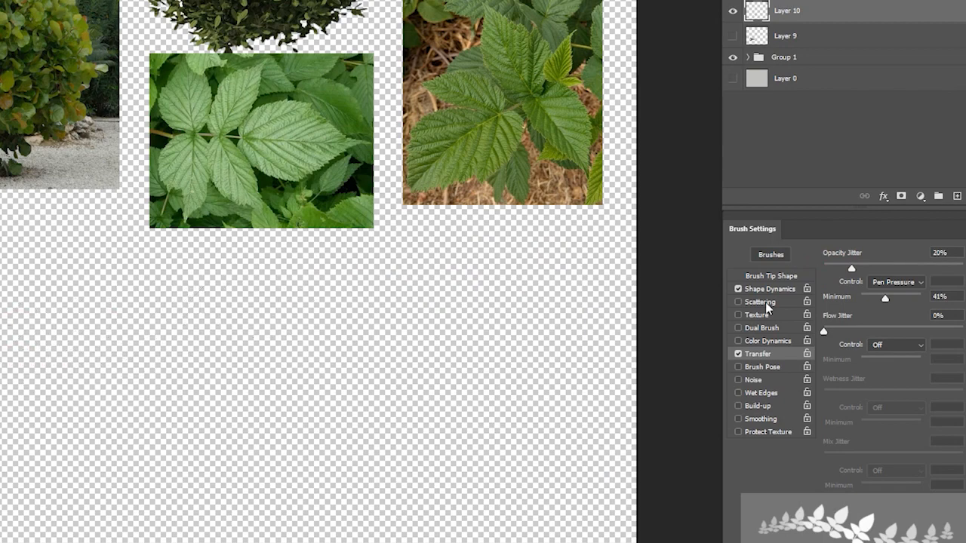
Set the Transfer opacity jitter to 31% and its minimum to 60%, undoing the leaf strokes used to test them
{"action": "left_click_drag", "start_coordinate": [852, 272], "coordinate": [868, 276]}
{"action": "left_click", "coordinate": [897, 298]}
{"action": "mouse_move", "coordinate": [30, 347]}
{"action": "left_mouse_down"}
{"action": "mouse_move", "coordinate": [249, 346]}
{"action": "mouse_move", "coordinate": [183, 421]}
{"action": "mouse_move", "coordinate": [30, 408]}
{"action": "mouse_move", "coordinate": [83, 340]}
{"action": "left_mouse_up"}
{"action": "key", "text": "ctrl+z"}
{"action": "mouse_move", "coordinate": [166, 332]}
{"action": "left_mouse_down"}
{"action": "mouse_move", "coordinate": [207, 339]}
{"action": "mouse_move", "coordinate": [243, 370]}
{"action": "mouse_move", "coordinate": [82, 381]}
{"action": "mouse_move", "coordinate": [41, 355]}
{"action": "mouse_move", "coordinate": [159, 332]}
{"action": "left_mouse_up"}
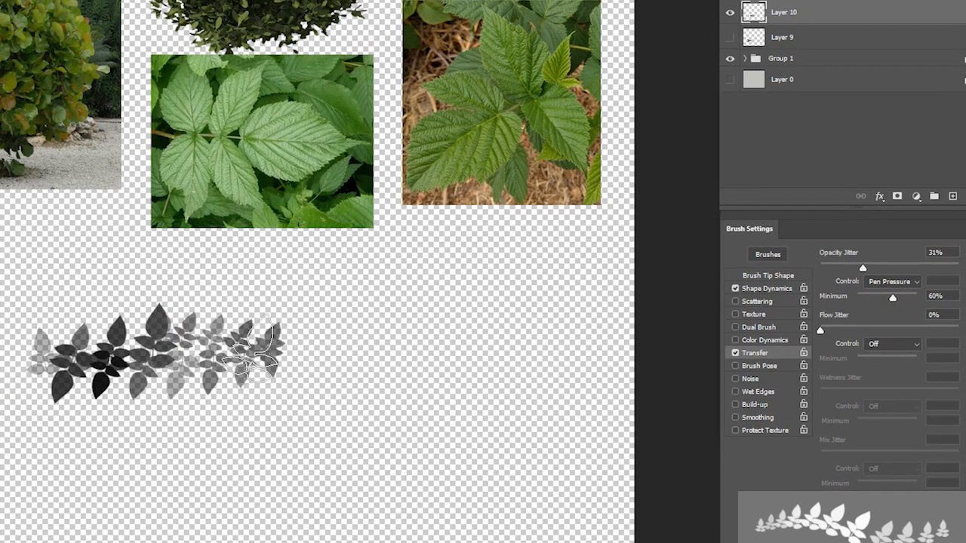
{"action": "key", "text": "ctrl+z"}
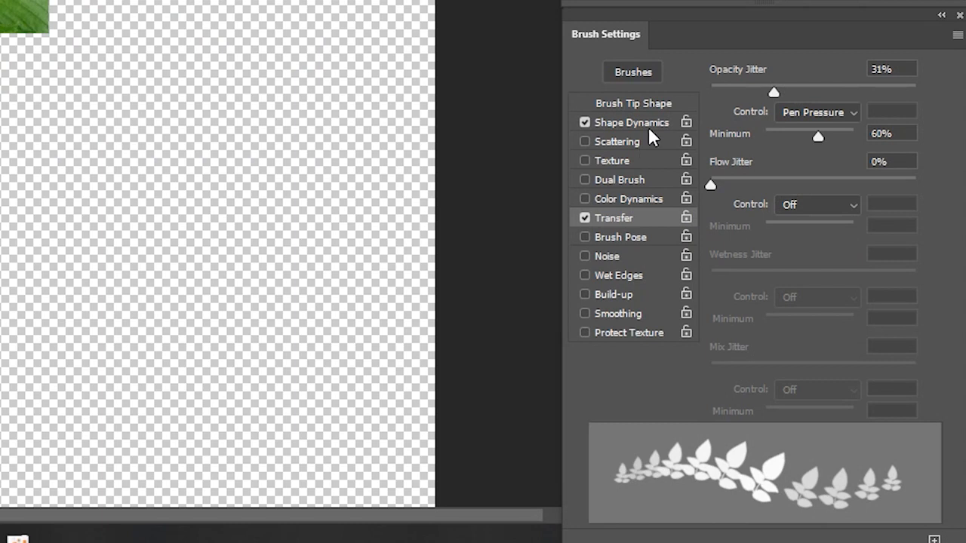
In Shape Dynamics, set angle jitter to 35%, size jitter to 44% and minimum diameter to 50%, and undo the test strokes
{"action": "left_click", "coordinate": [782, 288]}
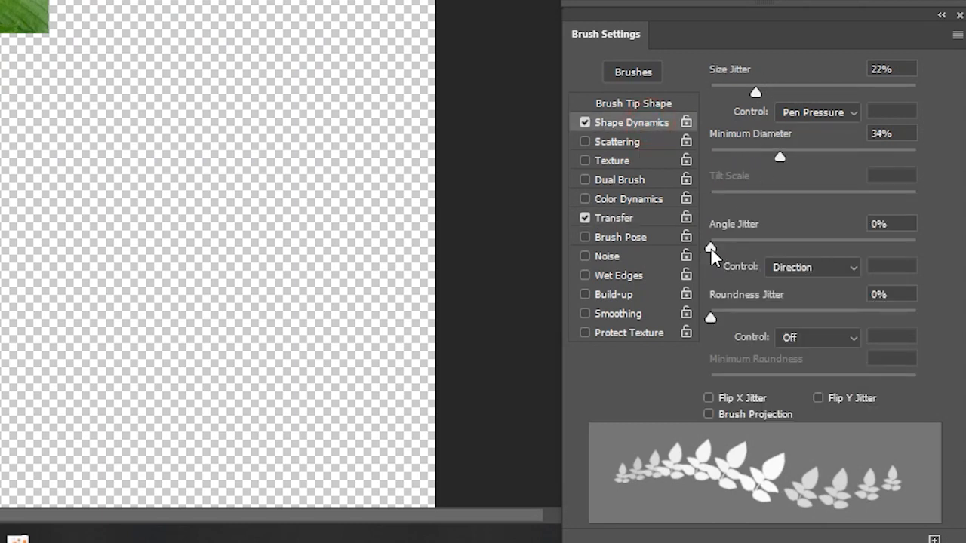
{"action": "mouse_move", "coordinate": [711, 246]}
{"action": "left_mouse_down"}
{"action": "mouse_move", "coordinate": [791, 260]}
{"action": "mouse_move", "coordinate": [763, 250]}
{"action": "left_mouse_up"}
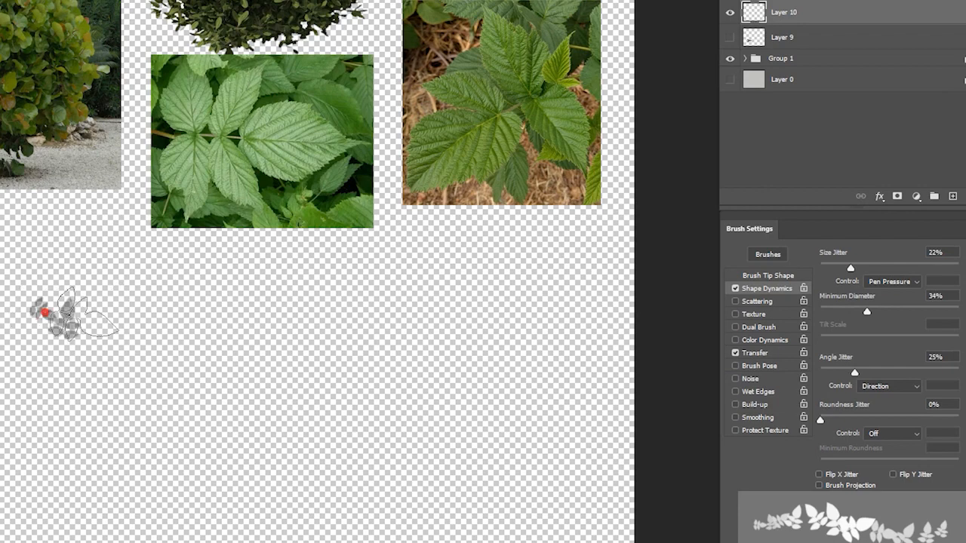
{"action": "mouse_move", "coordinate": [72, 314]}
{"action": "left_mouse_down"}
{"action": "mouse_move", "coordinate": [125, 321]}
{"action": "mouse_move", "coordinate": [172, 309]}
{"action": "mouse_move", "coordinate": [483, 313]}
{"action": "left_mouse_up"}
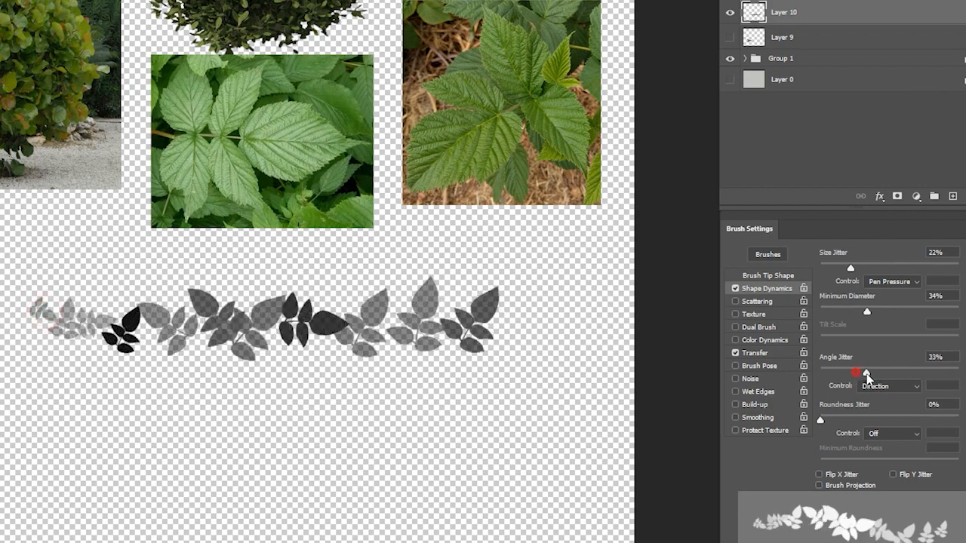
{"action": "mouse_move", "coordinate": [53, 377]}
{"action": "left_mouse_down"}
{"action": "mouse_move", "coordinate": [174, 378]}
{"action": "mouse_move", "coordinate": [427, 404]}
{"action": "left_mouse_up"}
{"action": "key", "text": "ctrl"}
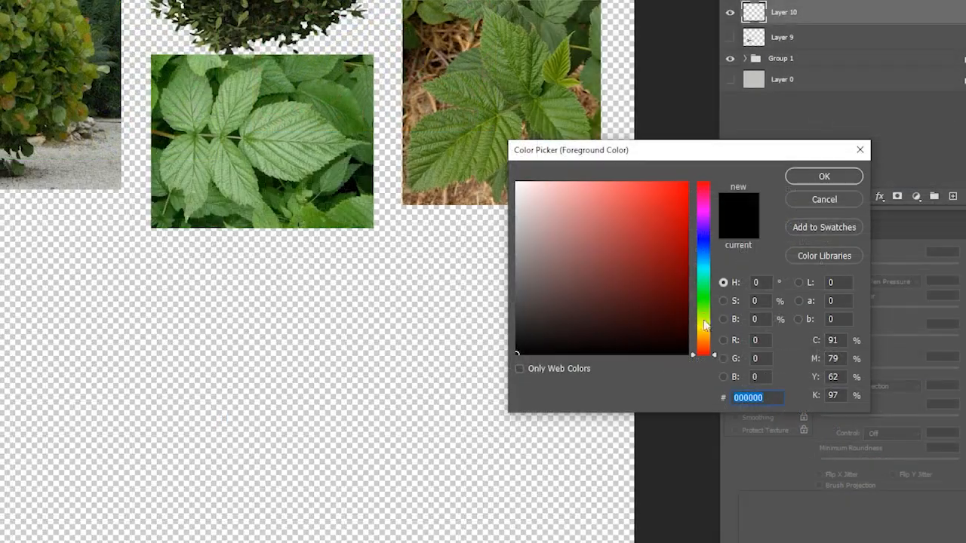
Change the foreground color to a very dark green and undo the stroke painted to test it
{"action": "left_click", "coordinate": [709, 321]}
{"action": "left_click_drag", "start_coordinate": [708, 319], "coordinate": [712, 302]}
{"action": "left_click", "coordinate": [660, 314]}
{"action": "left_click", "coordinate": [825, 176]}
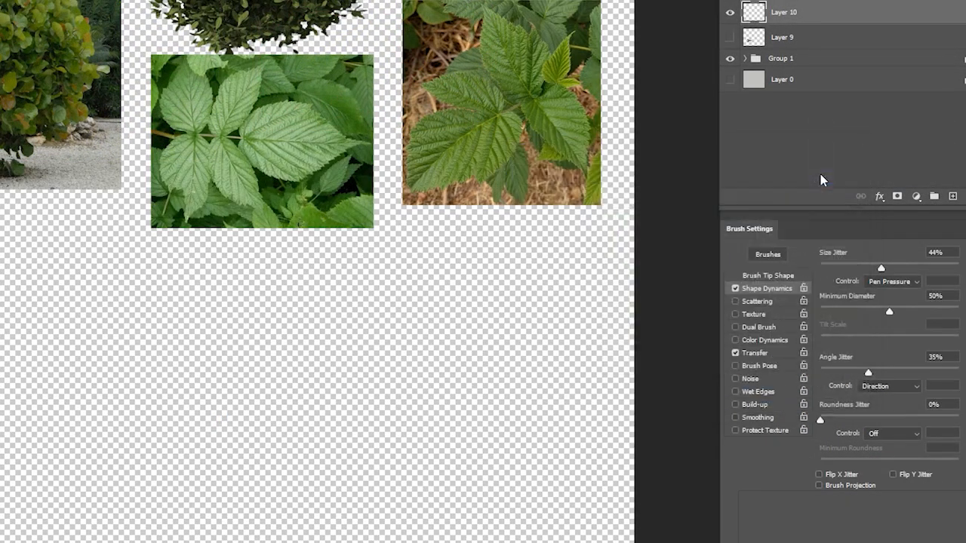
{"action": "left_click_drag", "start_coordinate": [276, 410], "coordinate": [49, 400]}
{"action": "key", "text": "ctrl+z"}
Set the brush tip spacing to 122% and outline a low bush mound with dark green leaf strokes below the reference photos
{"action": "left_click", "coordinate": [766, 276]}
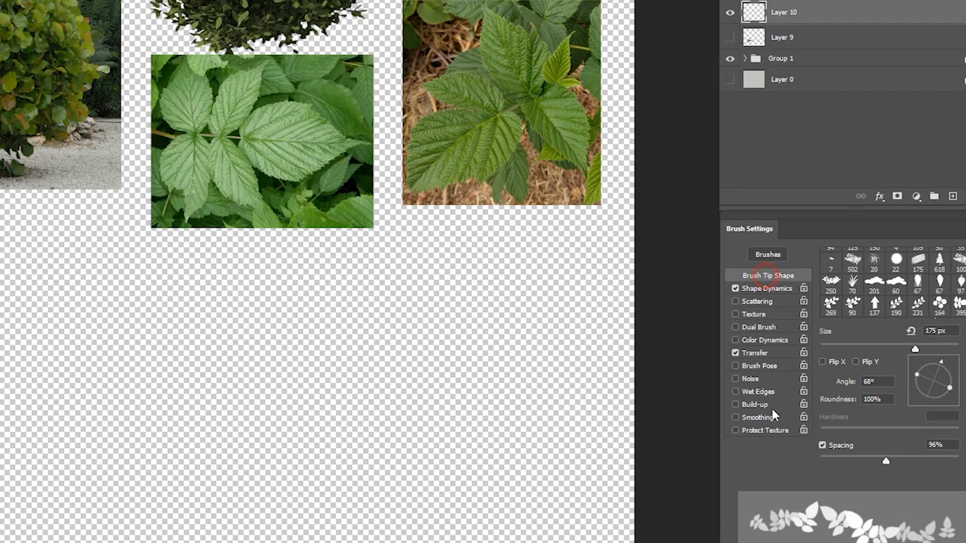
{"action": "left_click_drag", "start_coordinate": [887, 462], "coordinate": [899, 462]}
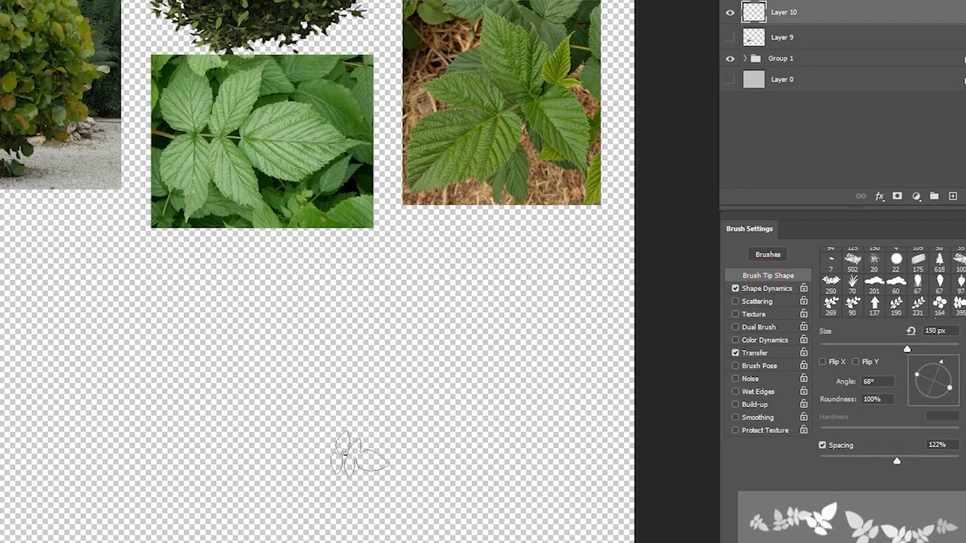
{"action": "mouse_move", "coordinate": [279, 458]}
{"action": "left_mouse_down"}
{"action": "mouse_move", "coordinate": [16, 464]}
{"action": "mouse_move", "coordinate": [204, 456]}
{"action": "mouse_move", "coordinate": [181, 362]}
{"action": "mouse_move", "coordinate": [34, 404]}
{"action": "mouse_move", "coordinate": [264, 386]}
{"action": "left_mouse_up"}
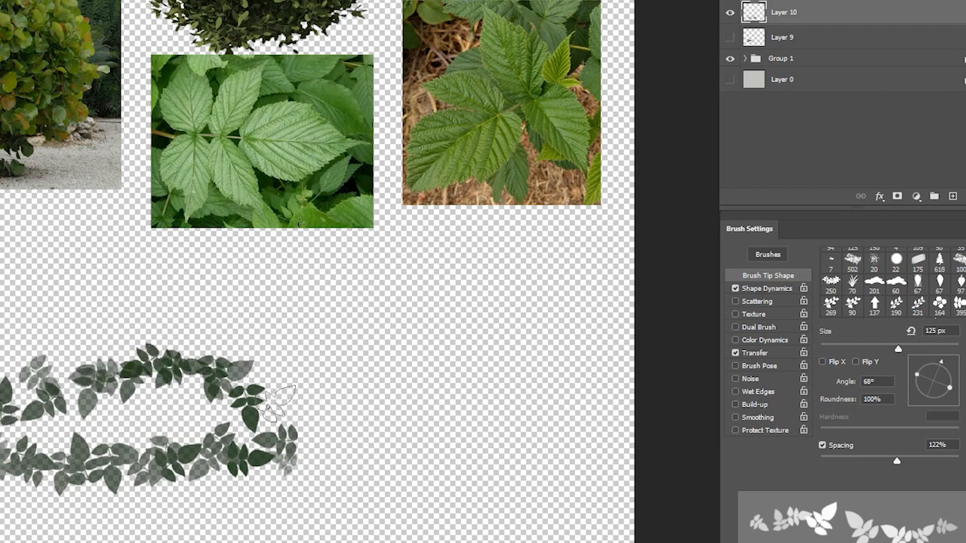
{"action": "mouse_move", "coordinate": [326, 458]}
{"action": "left_mouse_down"}
{"action": "mouse_move", "coordinate": [11, 442]}
{"action": "mouse_move", "coordinate": [174, 411]}
{"action": "mouse_move", "coordinate": [162, 430]}
{"action": "mouse_move", "coordinate": [147, 351]}
{"action": "left_mouse_up"}
Reduce the brush tip spacing and fill the bush mound densely with dark green leaves
{"action": "left_click_drag", "start_coordinate": [897, 461], "coordinate": [866, 461]}
{"action": "mouse_move", "coordinate": [259, 420]}
{"action": "left_mouse_down"}
{"action": "mouse_move", "coordinate": [31, 407]}
{"action": "mouse_move", "coordinate": [86, 362]}
{"action": "mouse_move", "coordinate": [332, 422]}
{"action": "mouse_move", "coordinate": [4, 453]}
{"action": "mouse_move", "coordinate": [317, 450]}
{"action": "left_mouse_up"}
{"action": "mouse_move", "coordinate": [404, 449]}
{"action": "left_mouse_down"}
{"action": "mouse_move", "coordinate": [332, 377]}
{"action": "mouse_move", "coordinate": [90, 388]}
{"action": "mouse_move", "coordinate": [291, 350]}
{"action": "mouse_move", "coordinate": [143, 404]}
{"action": "mouse_move", "coordinate": [427, 452]}
{"action": "left_mouse_up"}
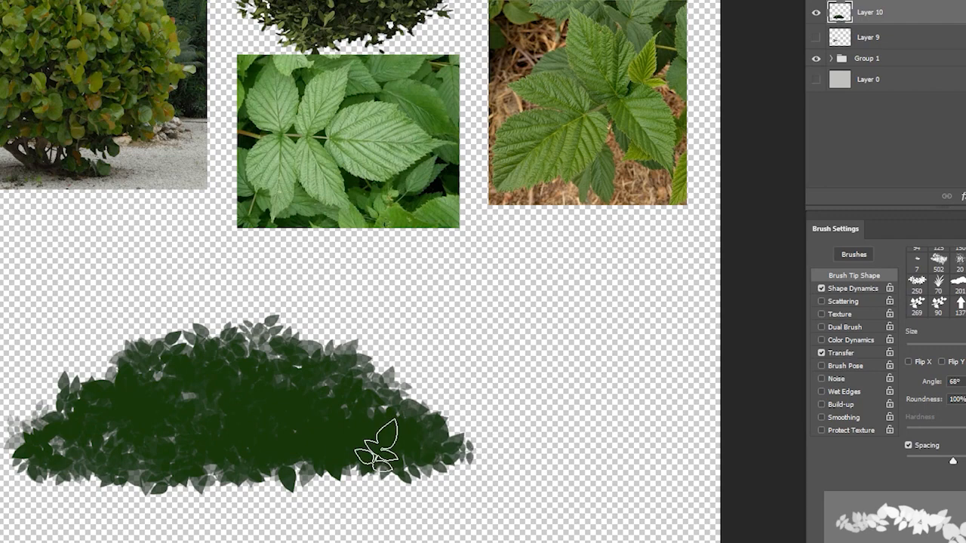
Pick a slightly lighter green and paint a second layer of leaves over the bush's upper and middle areas
{"action": "left_click", "coordinate": [729, 292]}
{"action": "left_click", "coordinate": [910, 178]}
{"action": "mouse_move", "coordinate": [385, 411]}
{"action": "left_mouse_down"}
{"action": "mouse_move", "coordinate": [314, 358]}
{"action": "mouse_move", "coordinate": [86, 387]}
{"action": "left_mouse_up"}
{"action": "mouse_move", "coordinate": [379, 441]}
{"action": "left_mouse_down"}
{"action": "mouse_move", "coordinate": [113, 394]}
{"action": "mouse_move", "coordinate": [304, 421]}
{"action": "mouse_move", "coordinate": [133, 391]}
{"action": "left_mouse_up"}
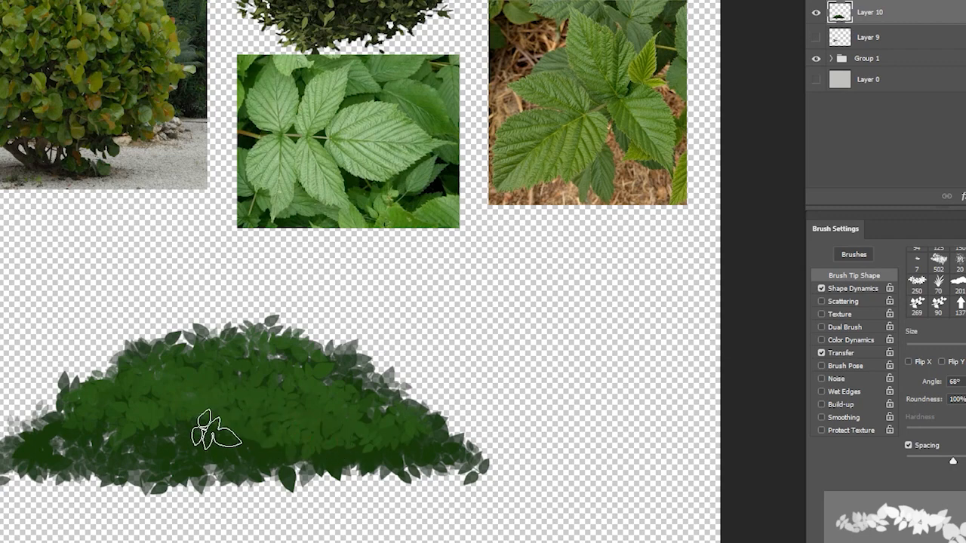
Choose a brighter medium green and paint leaves over the upper part of the dark green bush
{"action": "left_click", "coordinate": [729, 291]}
{"action": "left_click", "coordinate": [711, 263]}
{"action": "left_click", "coordinate": [910, 178]}
{"action": "mouse_move", "coordinate": [340, 387]}
{"action": "left_mouse_down"}
{"action": "mouse_move", "coordinate": [221, 351]}
{"action": "mouse_move", "coordinate": [159, 371]}
{"action": "mouse_move", "coordinate": [326, 394]}
{"action": "mouse_move", "coordinate": [180, 371]}
{"action": "mouse_move", "coordinate": [330, 421]}
{"action": "left_mouse_up"}
Pick a lighter green and add highlight leaves along the bush's crown and right shoulder
{"action": "left_click", "coordinate": [726, 221]}
{"action": "left_click", "coordinate": [910, 178]}
{"action": "mouse_move", "coordinate": [364, 383]}
{"action": "left_mouse_down"}
{"action": "mouse_move", "coordinate": [230, 348]}
{"action": "mouse_move", "coordinate": [217, 370]}
{"action": "left_mouse_up"}
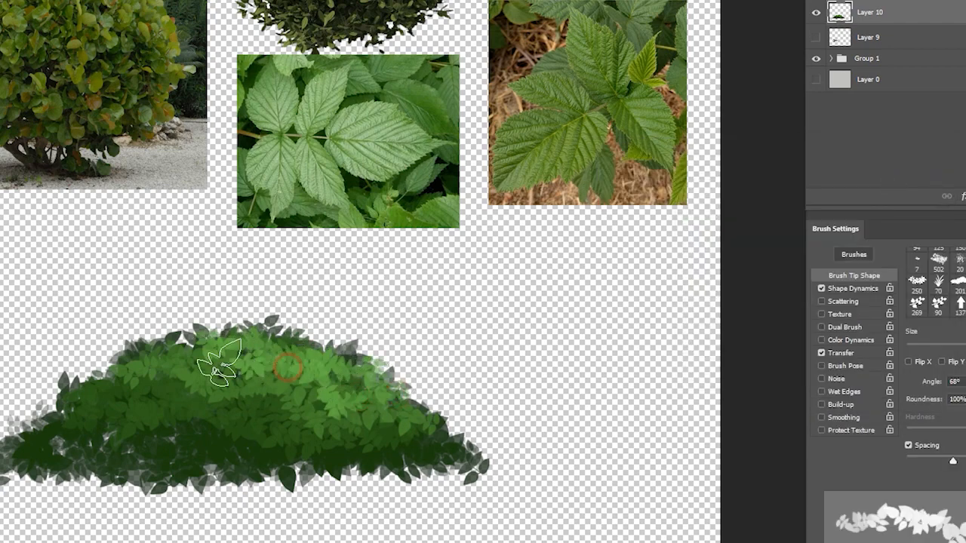
Select a vivid bright green and paint the strongest highlights along the top right edge of the bush
{"action": "left_click", "coordinate": [719, 216]}
{"action": "left_click", "coordinate": [910, 179]}
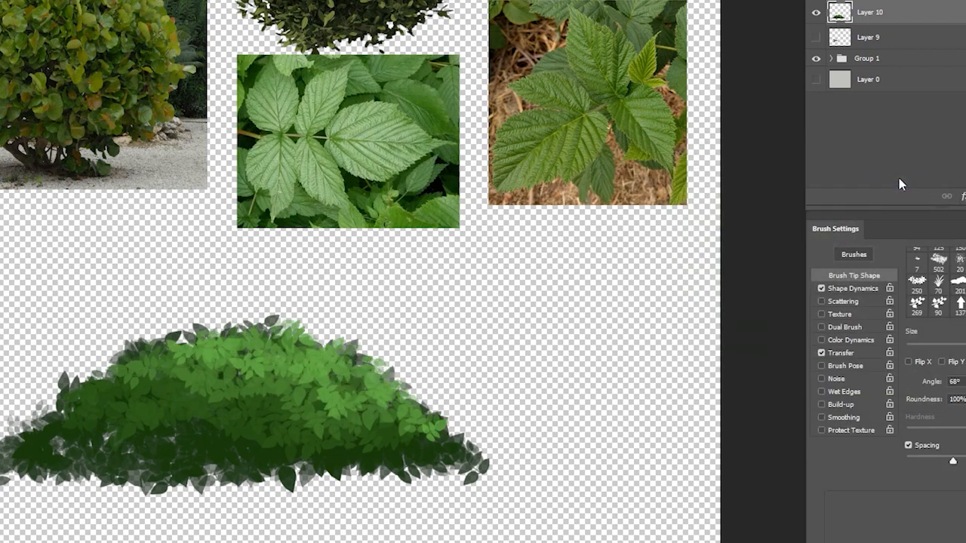
{"action": "left_click_drag", "start_coordinate": [370, 371], "coordinate": [279, 344]}
Soften the bush's left shoulder with medium green leaves, sampling the color from the painted foliage
{"action": "left_click_drag", "start_coordinate": [168, 390], "coordinate": [80, 405]}
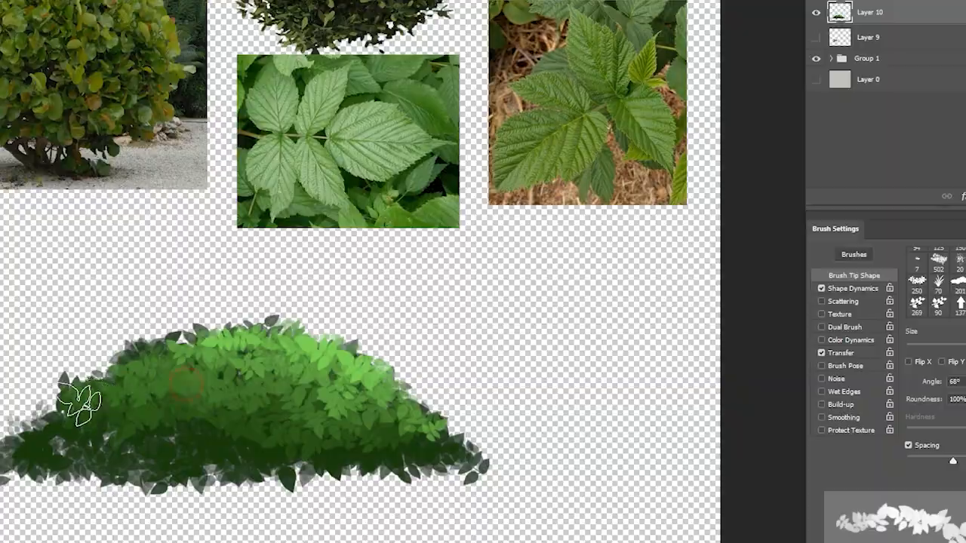
{"action": "left_click", "coordinate": [179, 365], "text": "alt"}
{"action": "left_click_drag", "start_coordinate": [255, 372], "coordinate": [191, 370]}
Sample greens from the bush and blend the mid-tone leaves into the dark band across its center
{"action": "left_click", "coordinate": [429, 248], "text": "alt"}
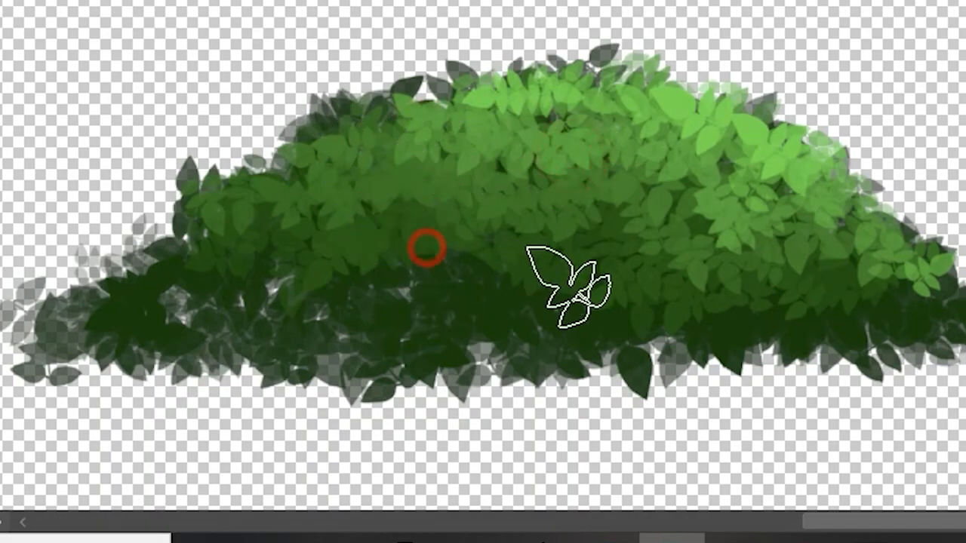
{"action": "mouse_move", "coordinate": [569, 287]}
{"action": "left_mouse_down"}
{"action": "mouse_move", "coordinate": [493, 296]}
{"action": "mouse_move", "coordinate": [426, 259]}
{"action": "mouse_move", "coordinate": [367, 261]}
{"action": "mouse_move", "coordinate": [255, 289]}
{"action": "left_mouse_up"}
{"action": "mouse_move", "coordinate": [491, 272]}
{"action": "left_mouse_down"}
{"action": "mouse_move", "coordinate": [411, 314]}
{"action": "mouse_move", "coordinate": [277, 293]}
{"action": "left_mouse_up"}
{"action": "left_click", "coordinate": [375, 192], "text": "alt"}
{"action": "left_click_drag", "start_coordinate": [466, 209], "coordinate": [337, 215]}
{"action": "left_click", "coordinate": [644, 216], "text": "alt"}
{"action": "left_click_drag", "start_coordinate": [671, 261], "coordinate": [529, 210]}
Sample neighboring greens and fade the light leaves into the darker ones on the bush's lower right slope
{"action": "left_click", "coordinate": [662, 166], "text": "alt"}
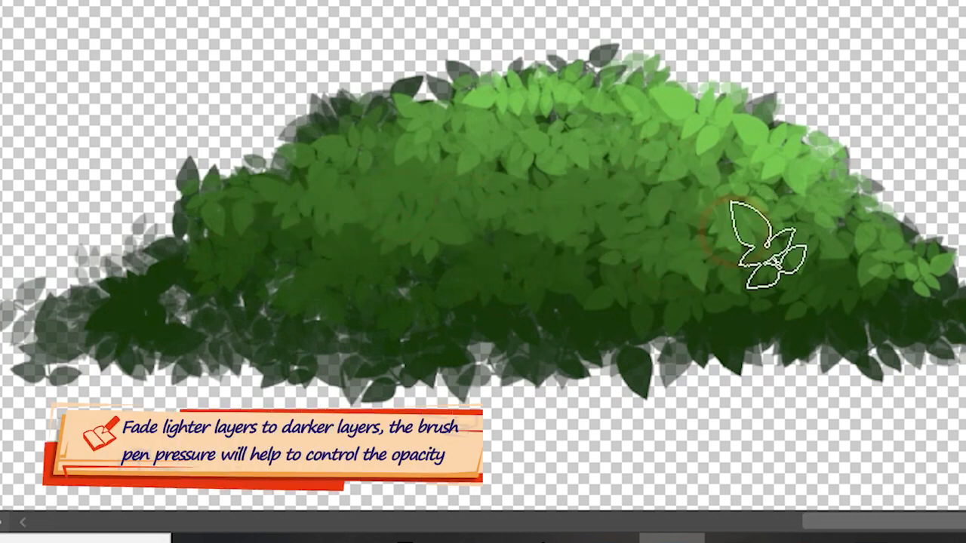
{"action": "left_click", "coordinate": [833, 252], "text": "alt"}
{"action": "left_click", "coordinate": [858, 300], "text": "alt"}
{"action": "left_click_drag", "start_coordinate": [954, 299], "coordinate": [869, 300]}
{"action": "left_click", "coordinate": [823, 276], "text": "alt"}
{"action": "mouse_move", "coordinate": [913, 253]}
{"action": "left_mouse_down"}
{"action": "mouse_move", "coordinate": [844, 294]}
{"action": "mouse_move", "coordinate": [815, 253]}
{"action": "left_mouse_up"}
{"action": "left_click_drag", "start_coordinate": [904, 284], "coordinate": [843, 287]}
{"action": "left_click_drag", "start_coordinate": [898, 305], "coordinate": [820, 287]}
{"action": "left_click", "coordinate": [910, 282], "text": "alt"}
{"action": "mouse_move", "coordinate": [949, 308]}
{"action": "left_mouse_down"}
{"action": "mouse_move", "coordinate": [643, 308]}
{"action": "mouse_move", "coordinate": [839, 315]}
{"action": "left_mouse_up"}
Sample mid and dark greens and smooth the tonal transition from the bush's center toward its left end
{"action": "left_click", "coordinate": [695, 261], "text": "alt"}
{"action": "mouse_move", "coordinate": [768, 280]}
{"action": "left_mouse_down"}
{"action": "mouse_move", "coordinate": [837, 269]}
{"action": "mouse_move", "coordinate": [542, 258]}
{"action": "left_mouse_up"}
{"action": "left_click", "coordinate": [642, 252], "text": "alt"}
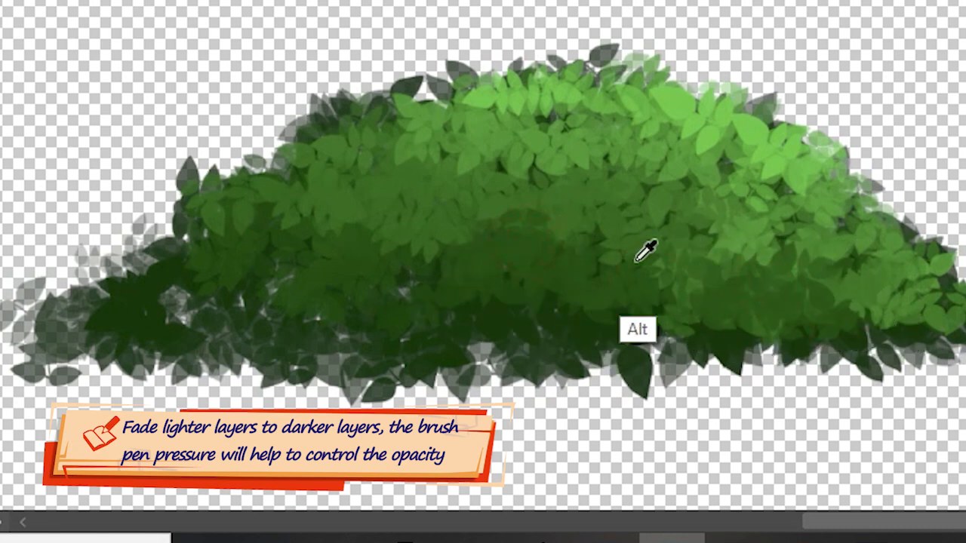
{"action": "left_click_drag", "start_coordinate": [621, 224], "coordinate": [524, 269]}
{"action": "left_click_drag", "start_coordinate": [509, 233], "coordinate": [356, 270]}
{"action": "left_click_drag", "start_coordinate": [317, 234], "coordinate": [75, 313]}
Sample greens from the foliage and layer leaves over the bush's left end and lower left shadow area
{"action": "left_click", "coordinate": [248, 247], "text": "alt"}
{"action": "mouse_move", "coordinate": [201, 219]}
{"action": "left_mouse_down"}
{"action": "mouse_move", "coordinate": [216, 277]}
{"action": "mouse_move", "coordinate": [286, 313]}
{"action": "left_mouse_up"}
{"action": "mouse_move", "coordinate": [264, 265]}
{"action": "left_mouse_down"}
{"action": "mouse_move", "coordinate": [315, 309]}
{"action": "mouse_move", "coordinate": [175, 311]}
{"action": "left_mouse_up"}
{"action": "left_click", "coordinate": [448, 299], "text": "alt"}
{"action": "mouse_move", "coordinate": [358, 314]}
{"action": "left_mouse_down"}
{"action": "mouse_move", "coordinate": [239, 323]}
{"action": "mouse_move", "coordinate": [200, 316]}
{"action": "left_mouse_up"}
{"action": "left_click", "coordinate": [421, 243], "text": "alt"}
{"action": "left_click_drag", "start_coordinate": [332, 313], "coordinate": [243, 310]}
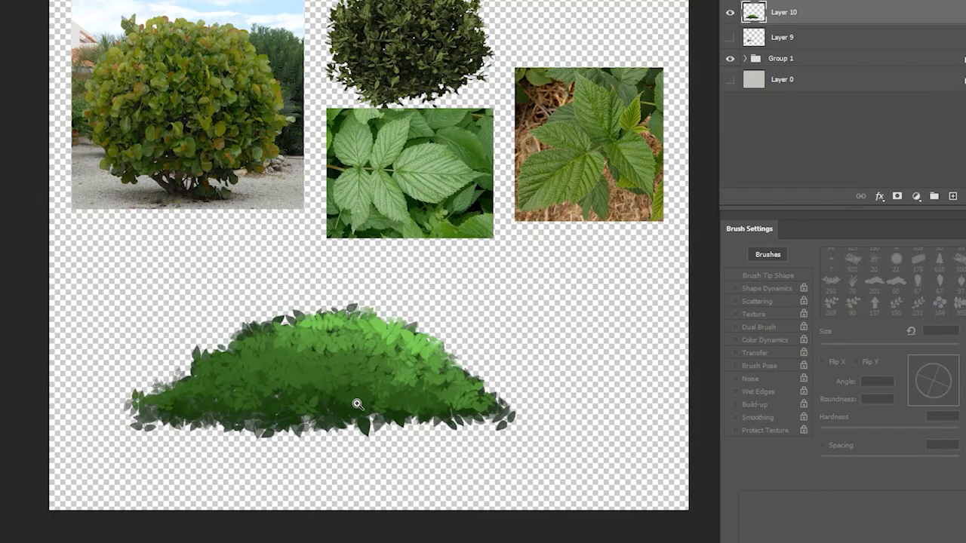
{"action": "left_click", "coordinate": [386, 423]}
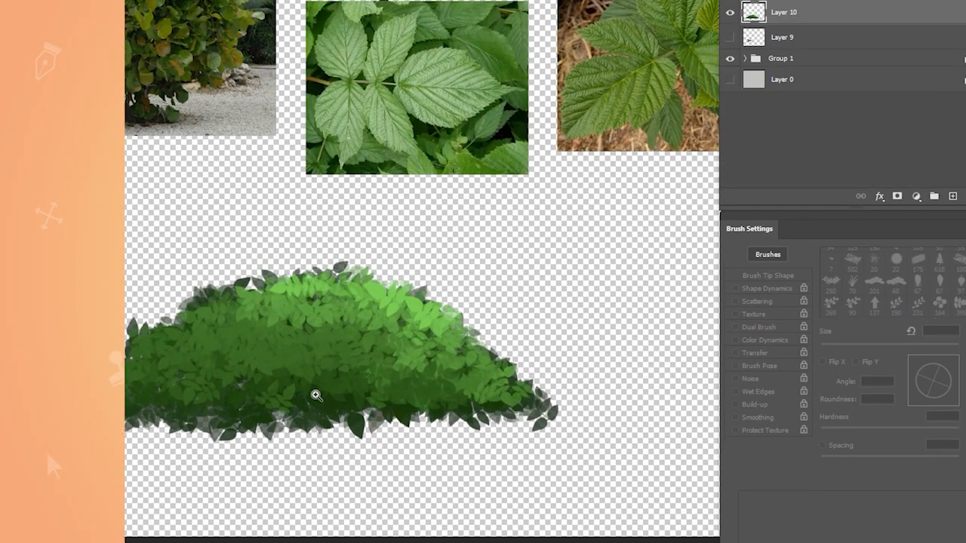